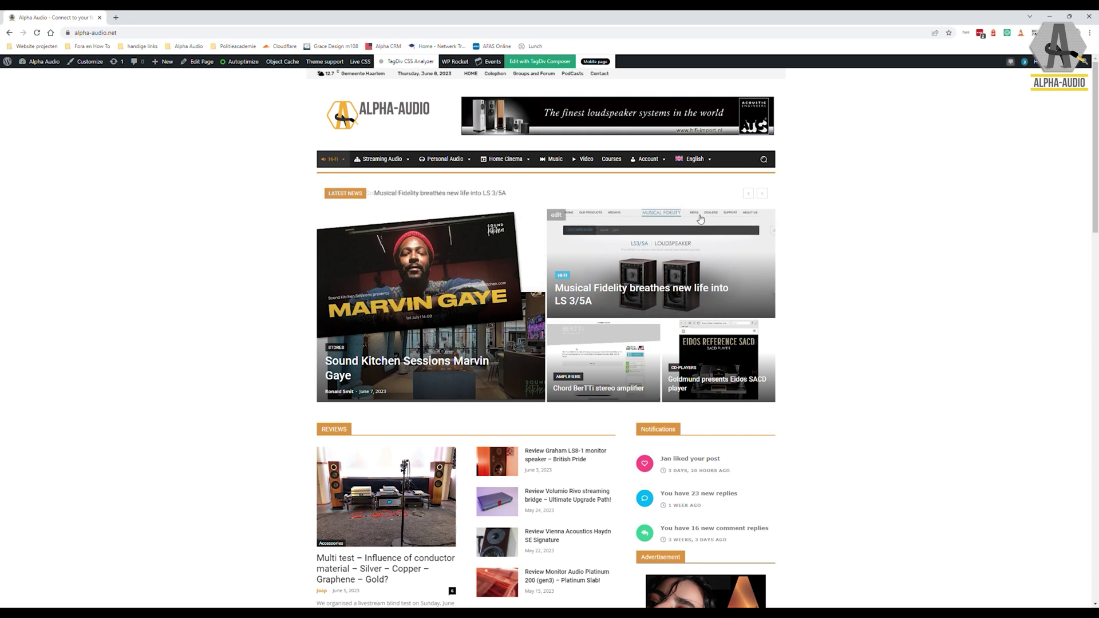
Step: Show the Account menu listing Patreon Zone, Manage Account and Logout
{"action": "mouse_move", "coordinate": [658, 168]}
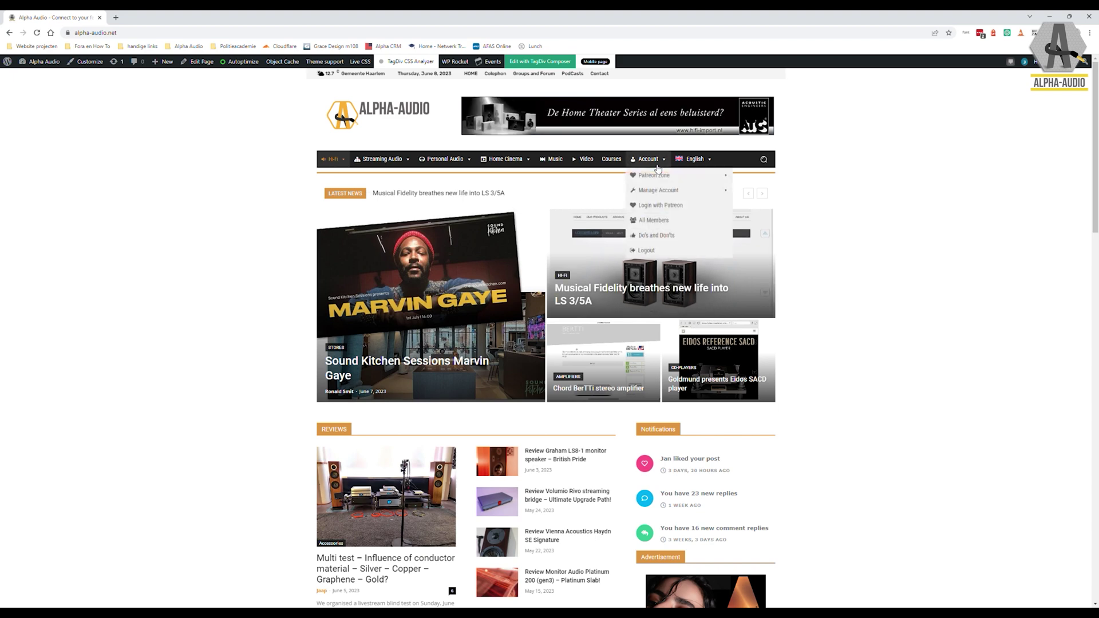
Step: Go to My newsletters, check the Dutch language setting and tick the Nieuwsbrief Nederlands subscription
{"action": "mouse_move", "coordinate": [669, 196]}
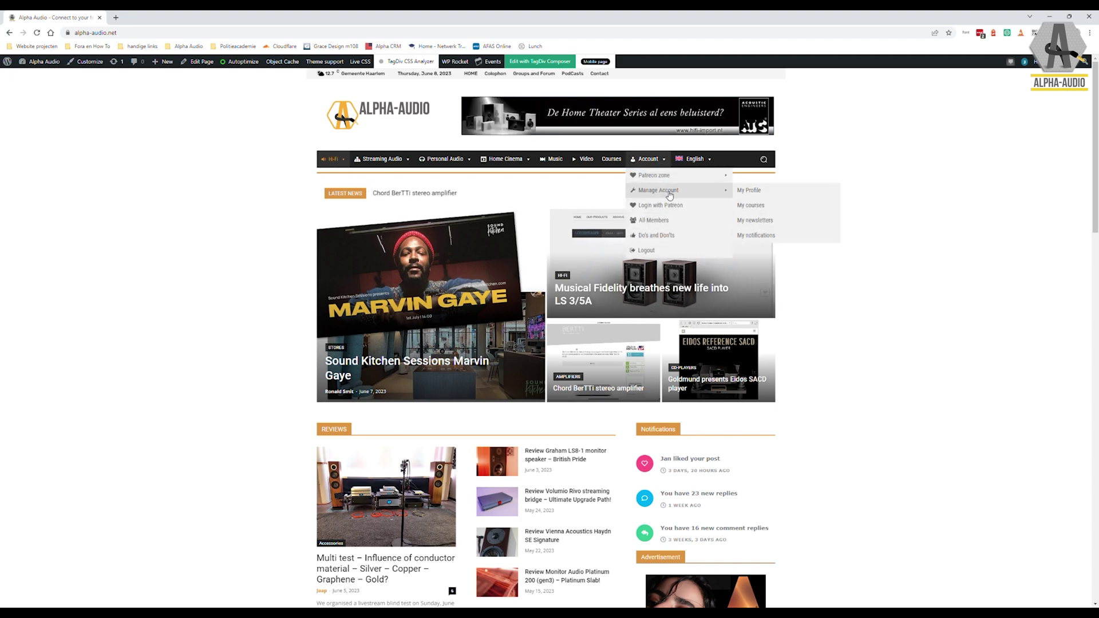
{"action": "left_click", "coordinate": [772, 224]}
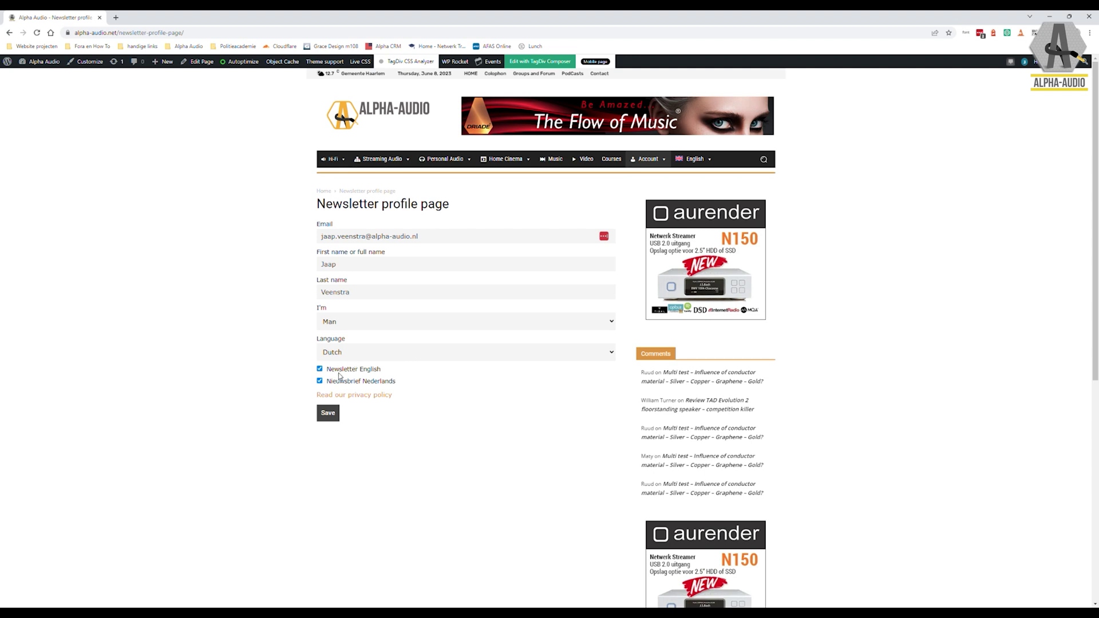
{"action": "left_click", "coordinate": [381, 353]}
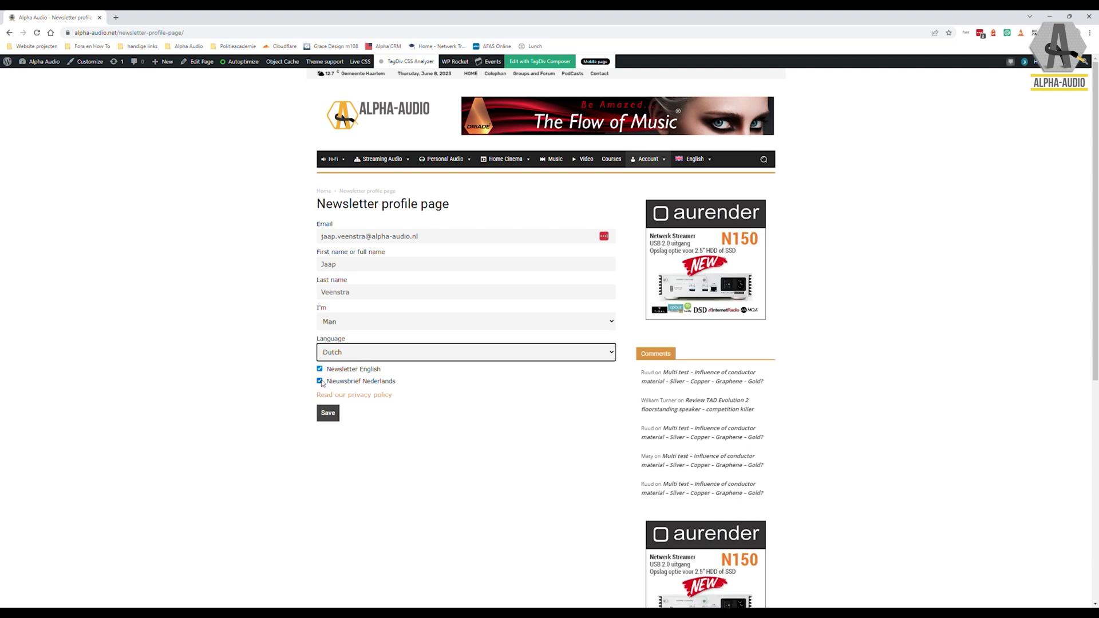
{"action": "left_click", "coordinate": [321, 382]}
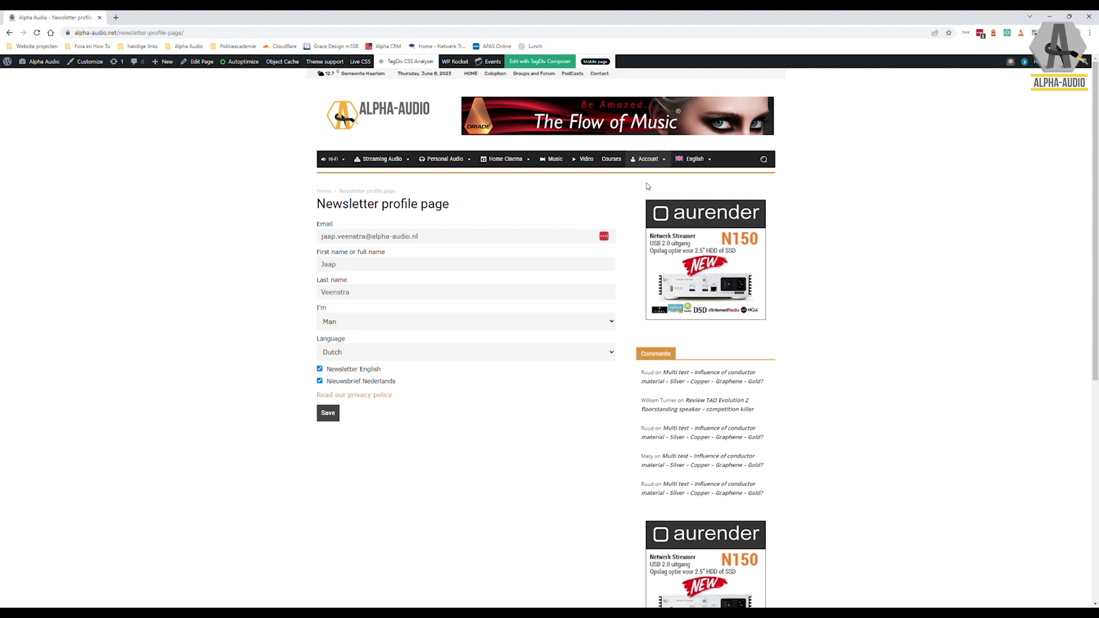
Step: View the public profile via My Profile, then go to Account Settings' Email & Password section
{"action": "mouse_move", "coordinate": [661, 159]}
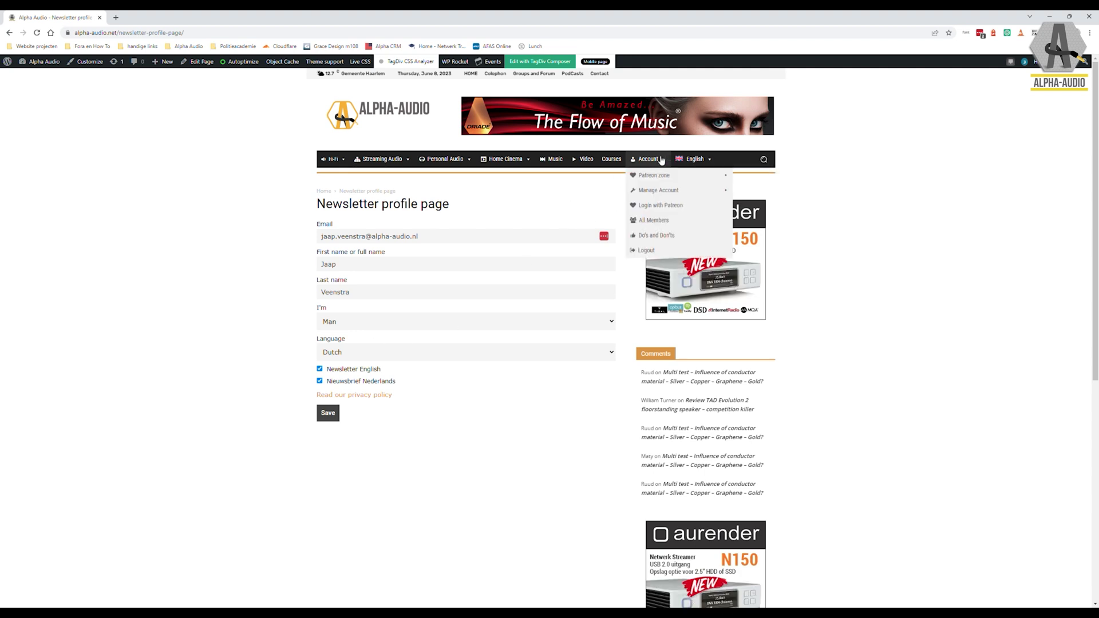
{"action": "mouse_move", "coordinate": [681, 196]}
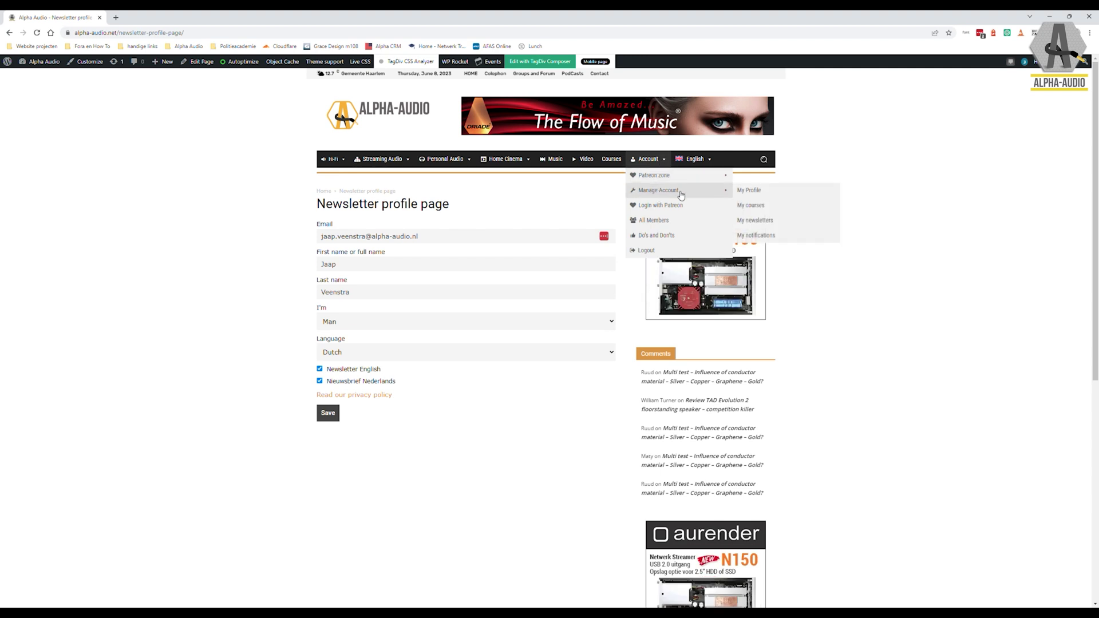
{"action": "left_click", "coordinate": [750, 194]}
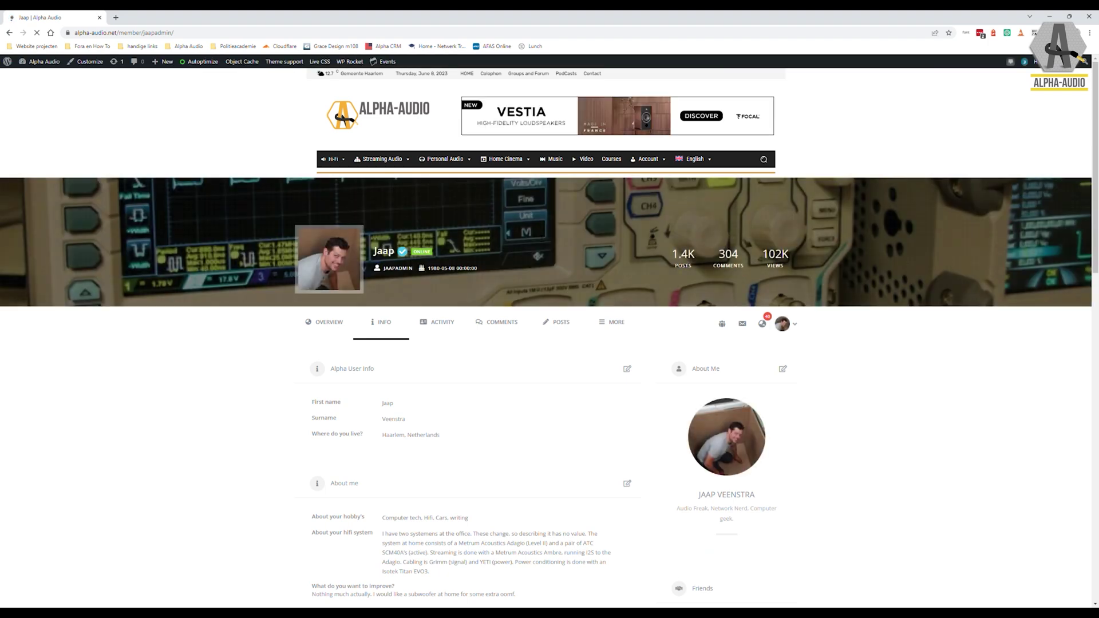
{"action": "scroll", "coordinate": [545, 385], "scroll_direction": "down", "scroll_amount": 3}
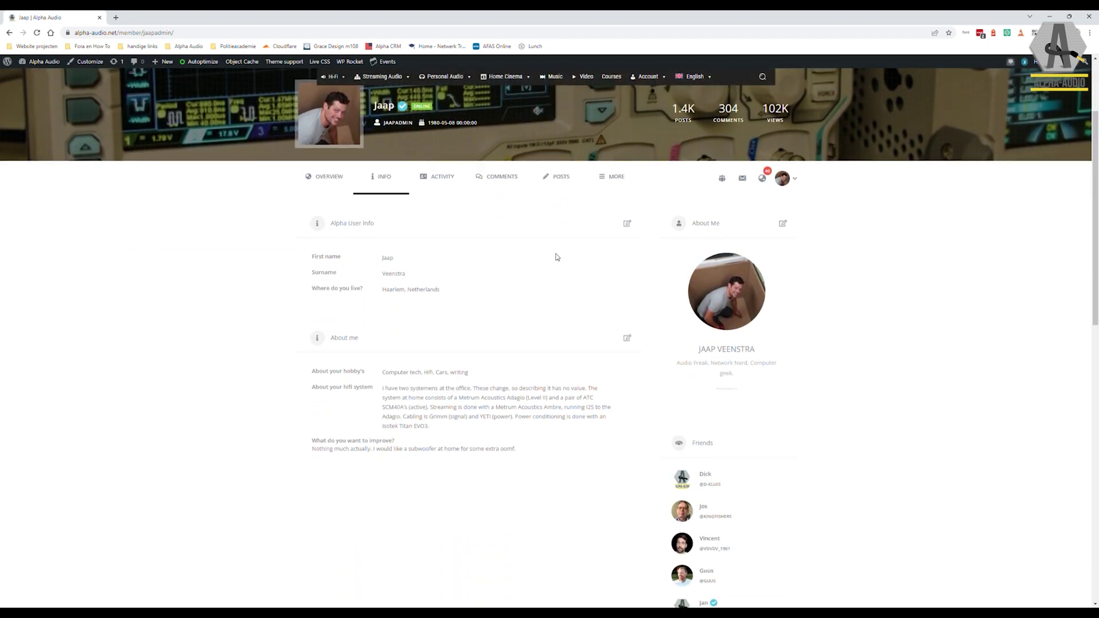
{"action": "scroll", "coordinate": [554, 256], "scroll_direction": "up", "scroll_amount": 2}
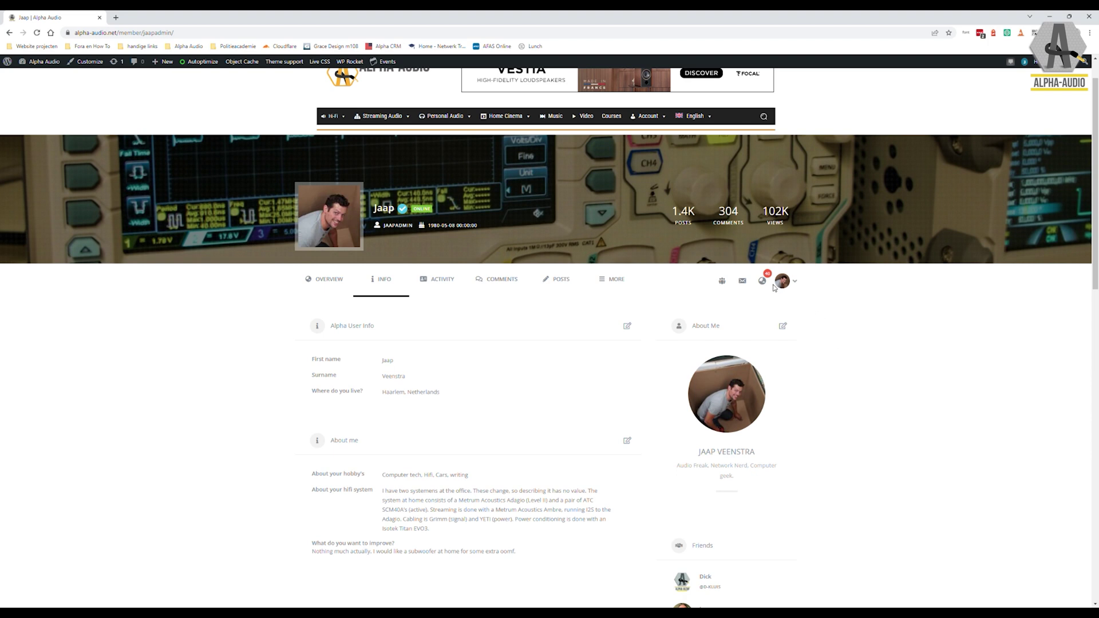
{"action": "left_click", "coordinate": [795, 282]}
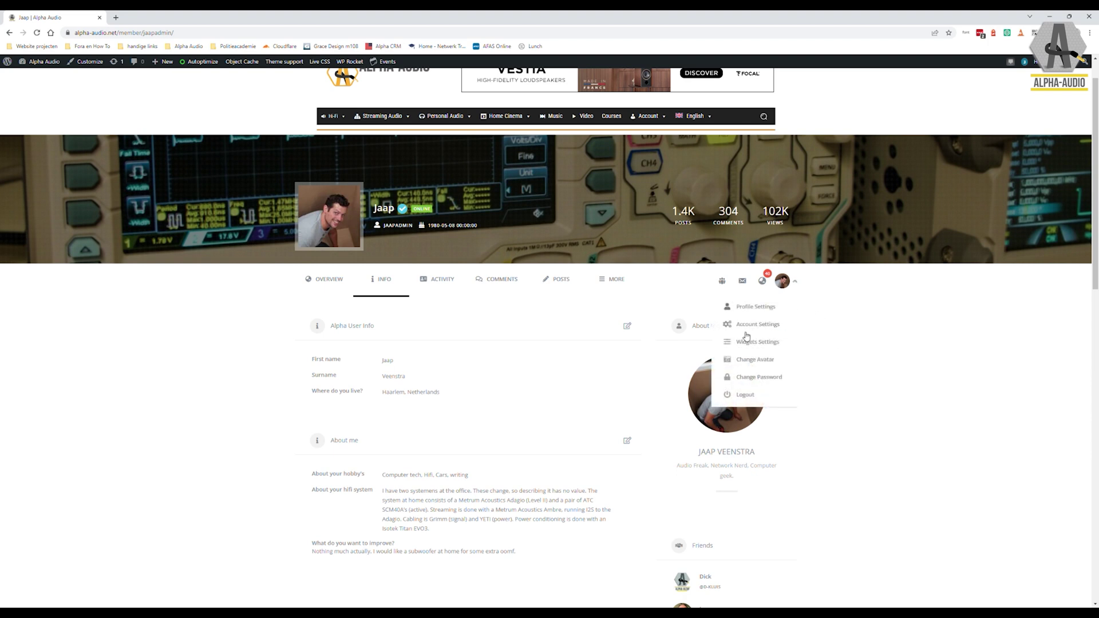
{"action": "left_click", "coordinate": [746, 324]}
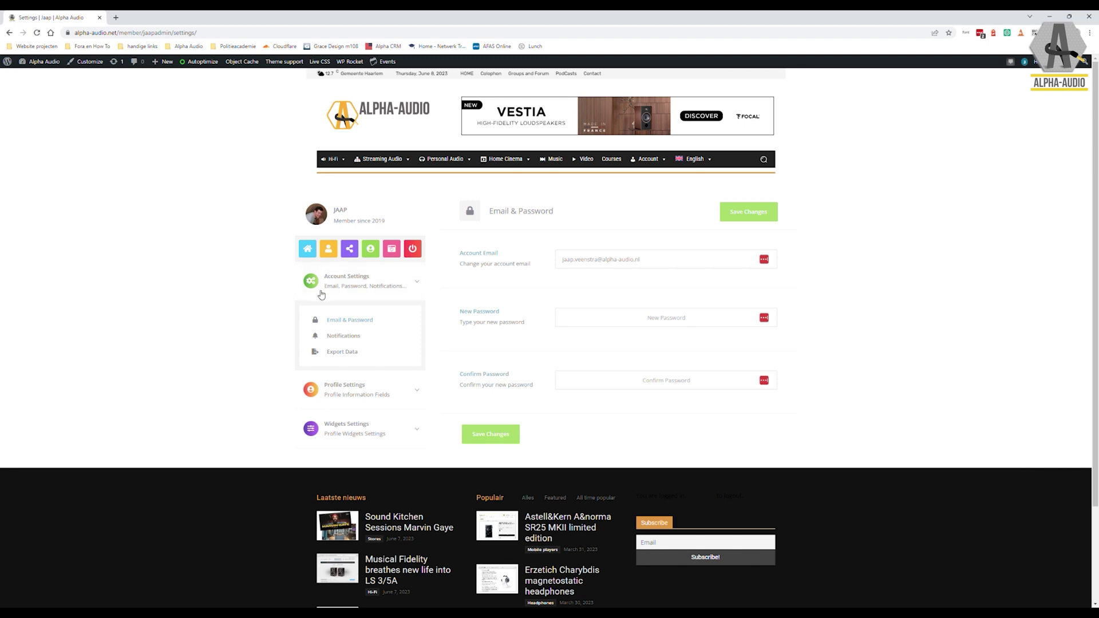
Step: Open email Notifications settings, turn Mentions off and back on, and review the remaining toggles
{"action": "left_click", "coordinate": [352, 284]}
{"action": "left_click", "coordinate": [360, 288]}
{"action": "left_click", "coordinate": [344, 336]}
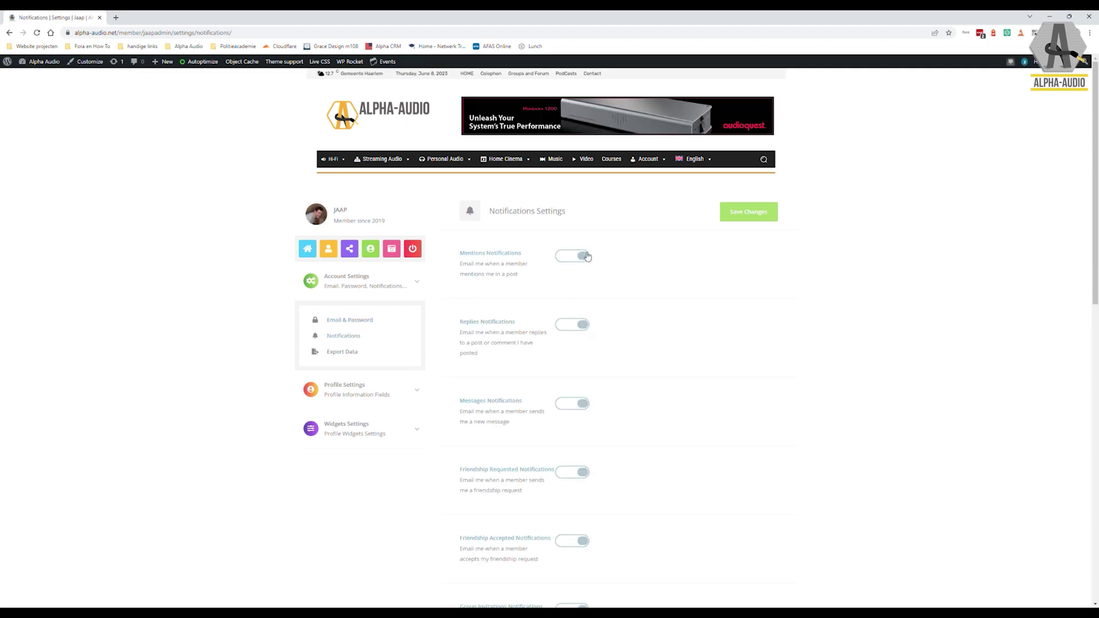
{"action": "left_click", "coordinate": [586, 256]}
{"action": "left_click", "coordinate": [579, 255]}
{"action": "scroll", "coordinate": [641, 377], "scroll_direction": "down", "scroll_amount": 10}
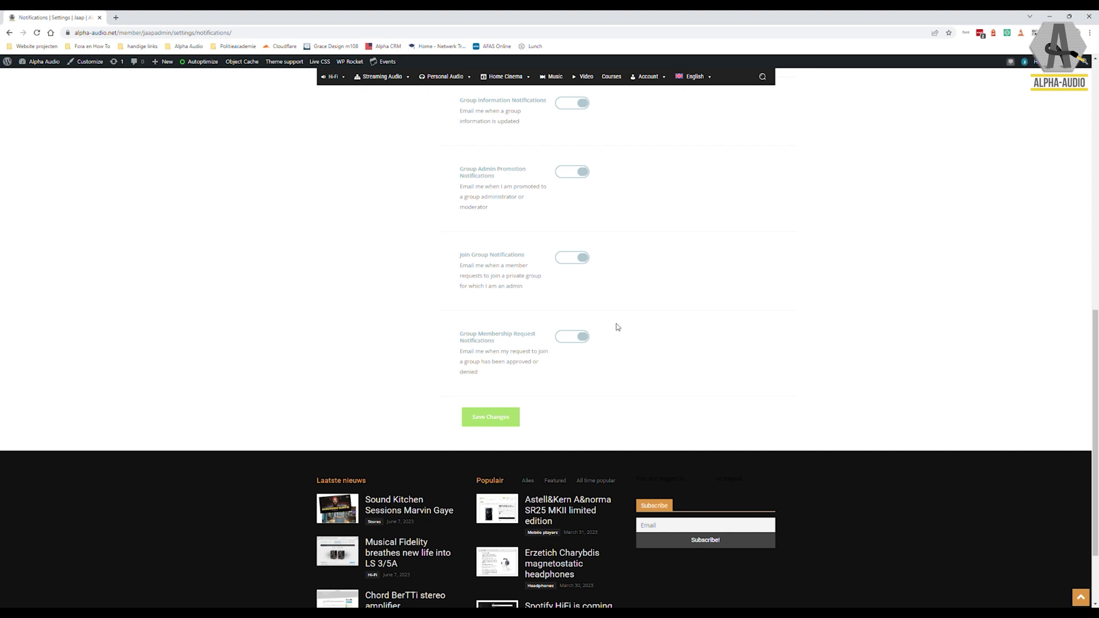
{"action": "scroll", "coordinate": [621, 332], "scroll_direction": "up", "scroll_amount": 3}
{"action": "scroll", "coordinate": [623, 338], "scroll_direction": "up", "scroll_amount": 8}
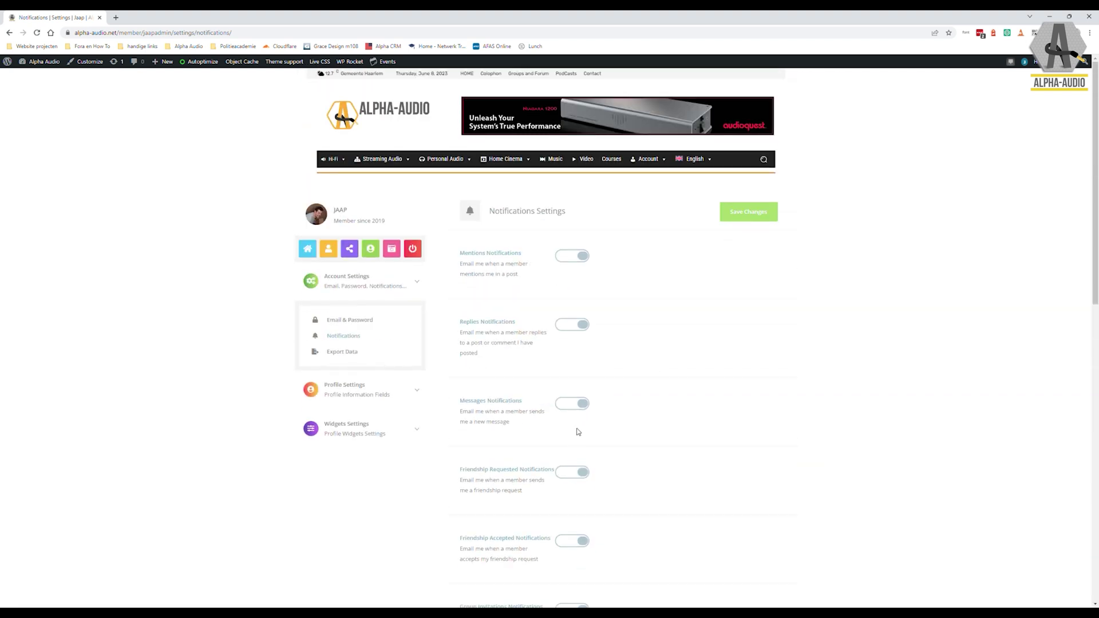
{"action": "scroll", "coordinate": [566, 449], "scroll_direction": "down", "scroll_amount": 3}
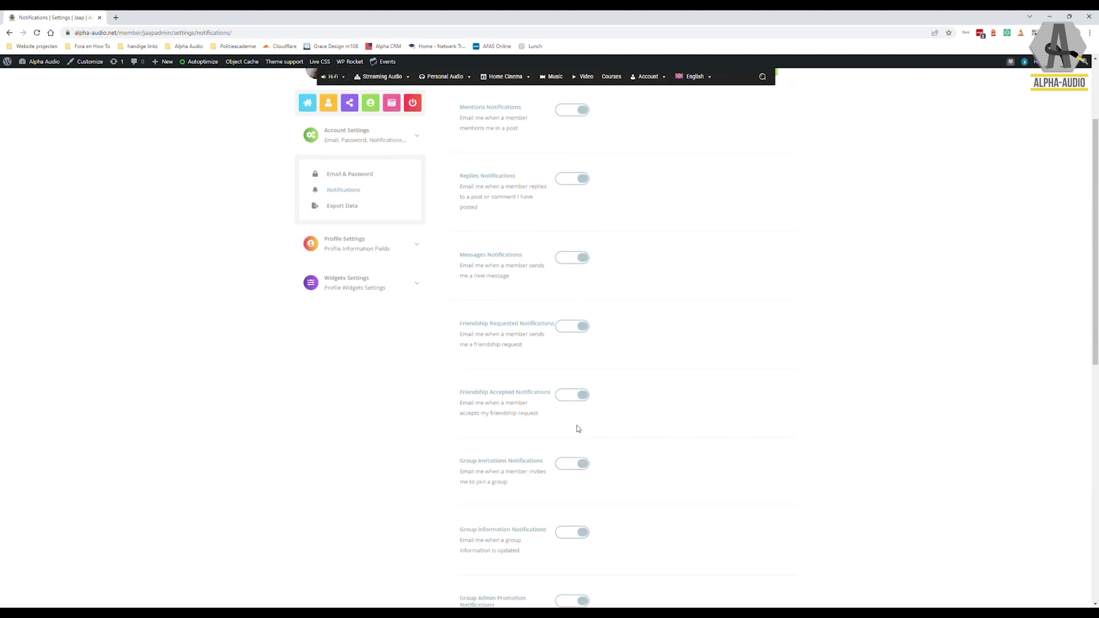
{"action": "scroll", "coordinate": [426, 442], "scroll_direction": "up", "scroll_amount": 3}
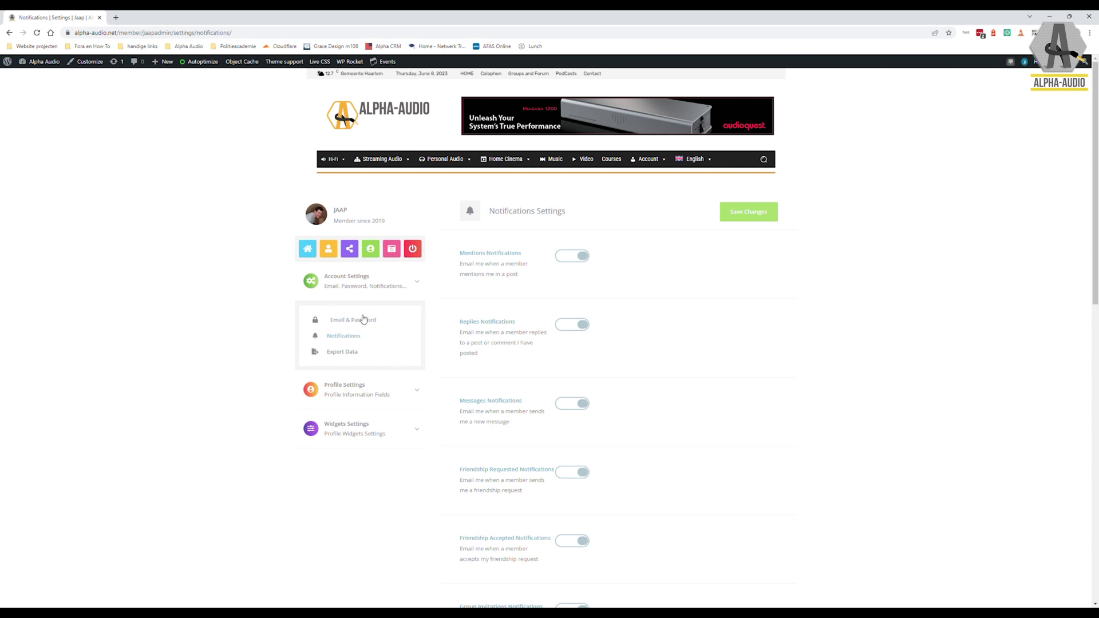
Step: View the Profile Avatar and Profile Cover upload pages, then go back to the public profile
{"action": "left_click", "coordinate": [376, 250]}
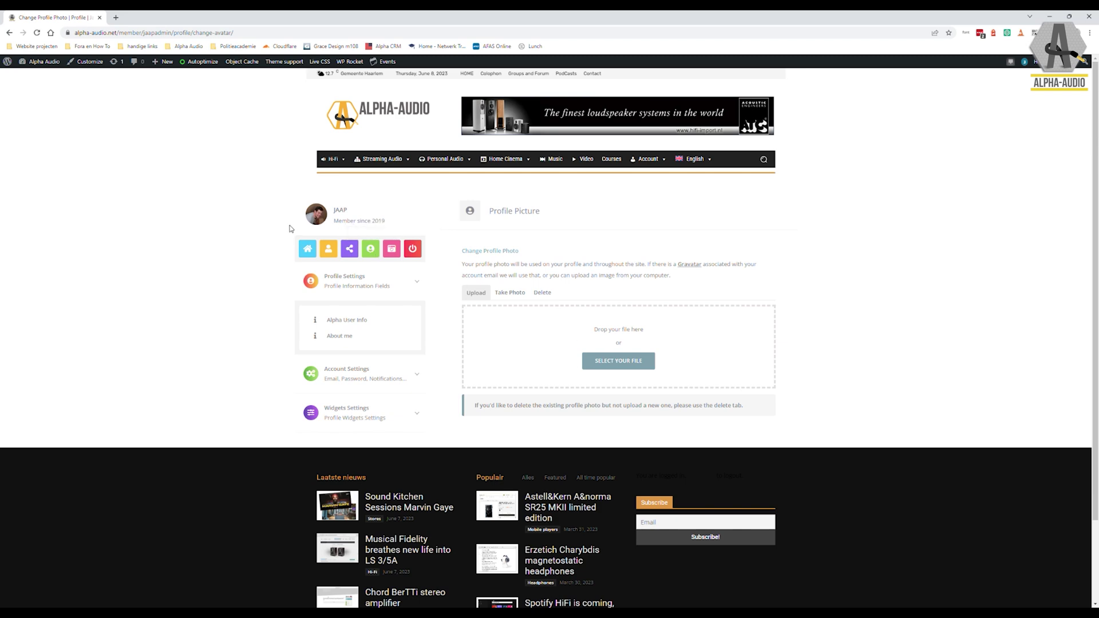
{"action": "left_click", "coordinate": [394, 253]}
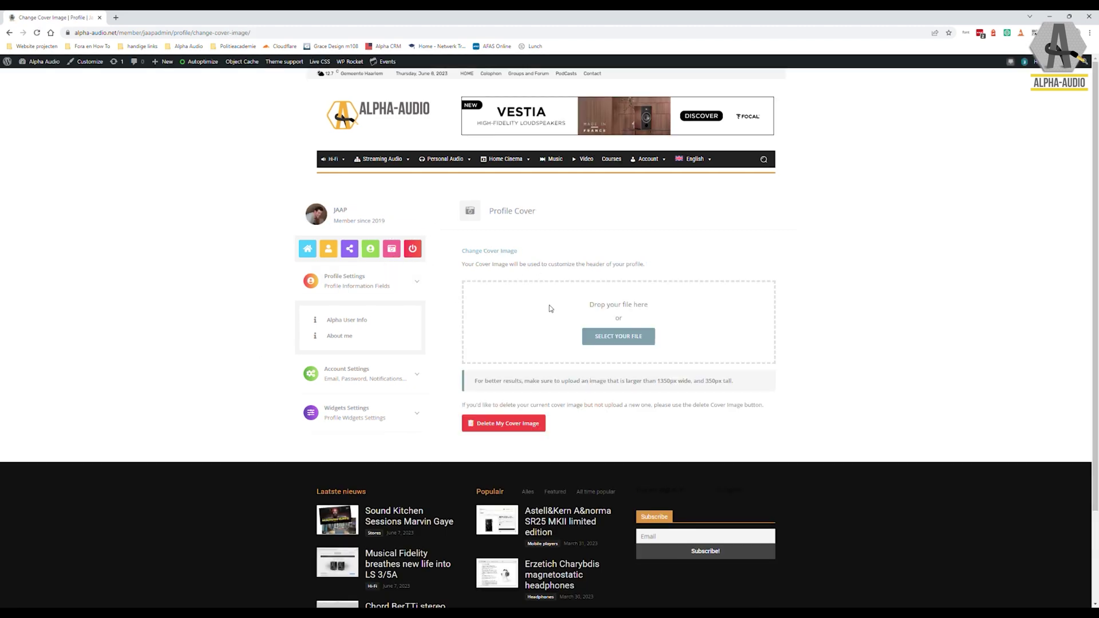
{"action": "left_click", "coordinate": [331, 252]}
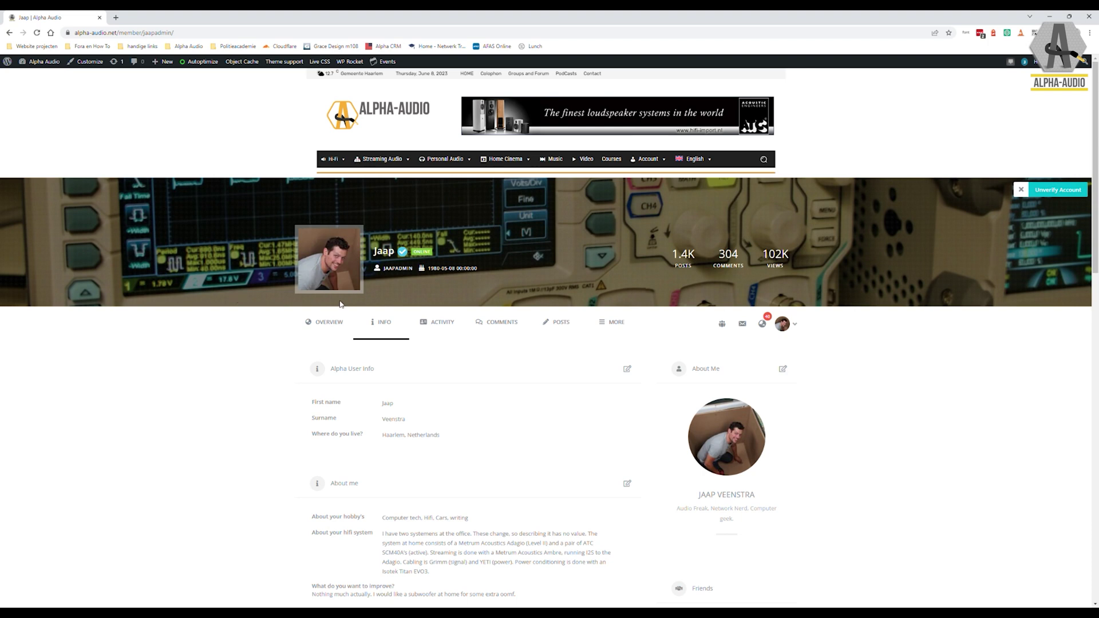
Step: Open the profile information edit form from the profile owner's settings menu
{"action": "scroll", "coordinate": [331, 412], "scroll_direction": "down", "scroll_amount": 2}
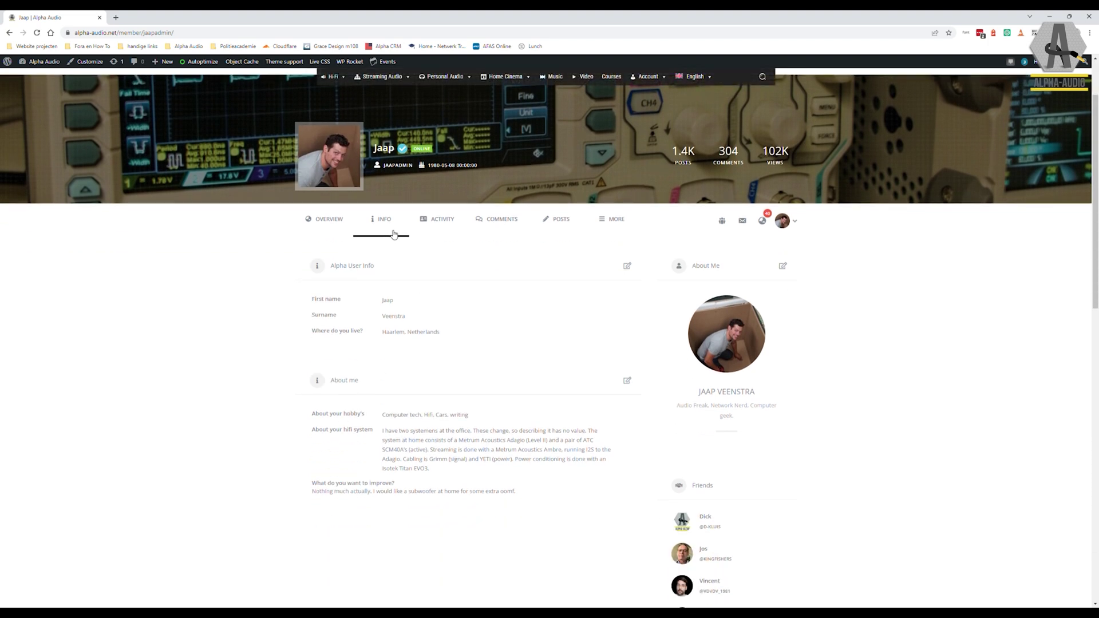
{"action": "left_click", "coordinate": [786, 224]}
{"action": "left_click", "coordinate": [740, 252]}
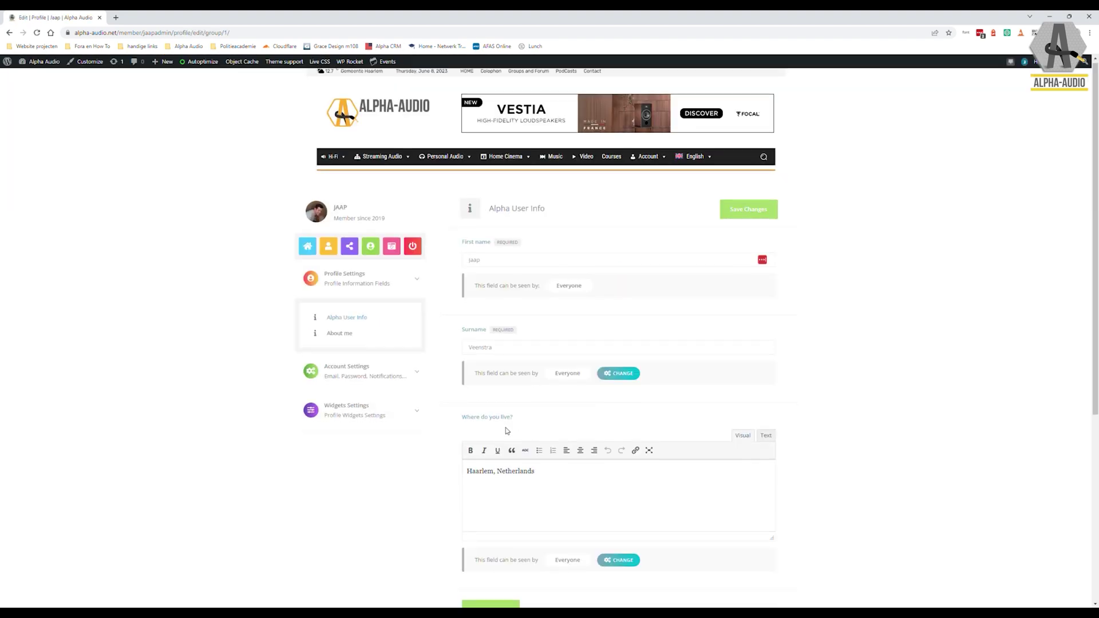
{"action": "scroll", "coordinate": [376, 238], "scroll_direction": "down", "scroll_amount": 1}
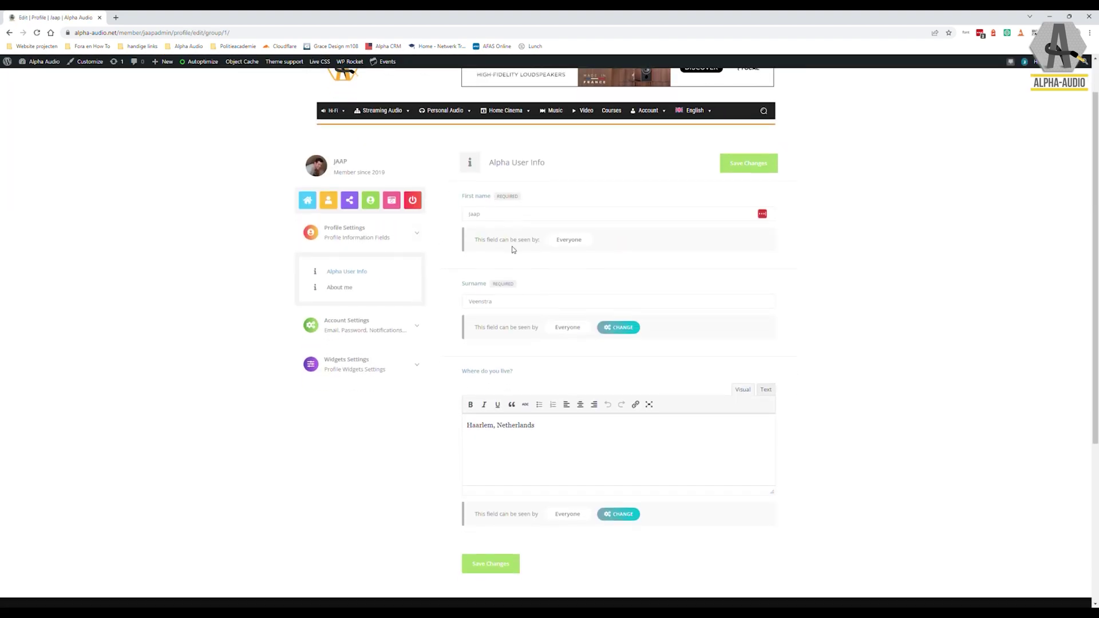
{"action": "scroll", "coordinate": [572, 272], "scroll_direction": "down", "scroll_amount": 3}
{"action": "scroll", "coordinate": [515, 286], "scroll_direction": "up", "scroll_amount": 4}
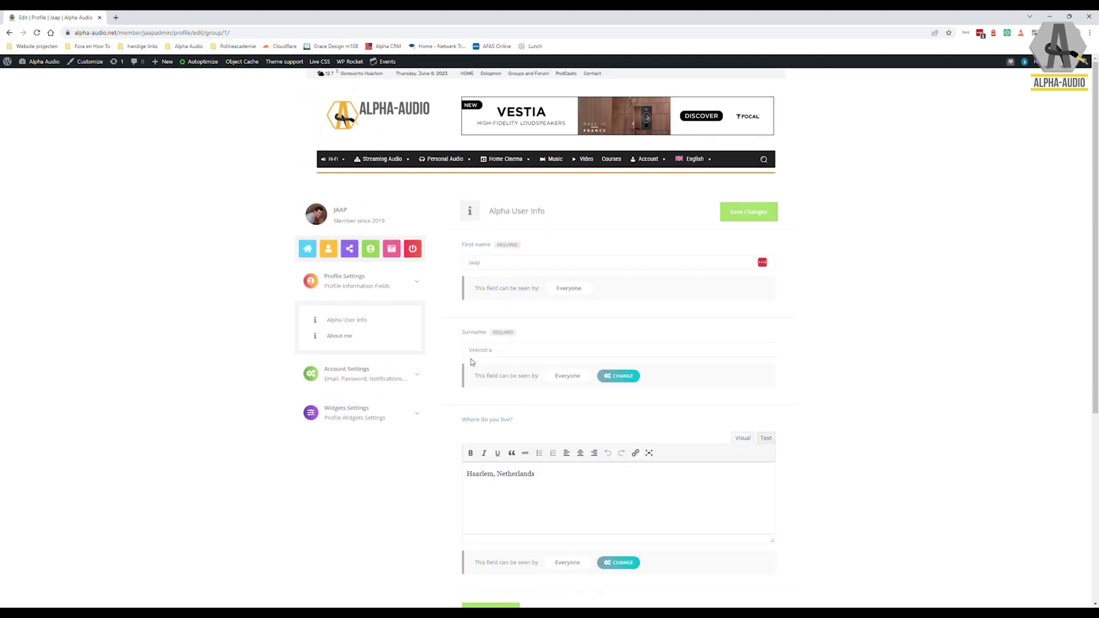
Step: View the About me section's hobbies text, then return to the public profile Info tab
{"action": "left_click", "coordinate": [341, 341]}
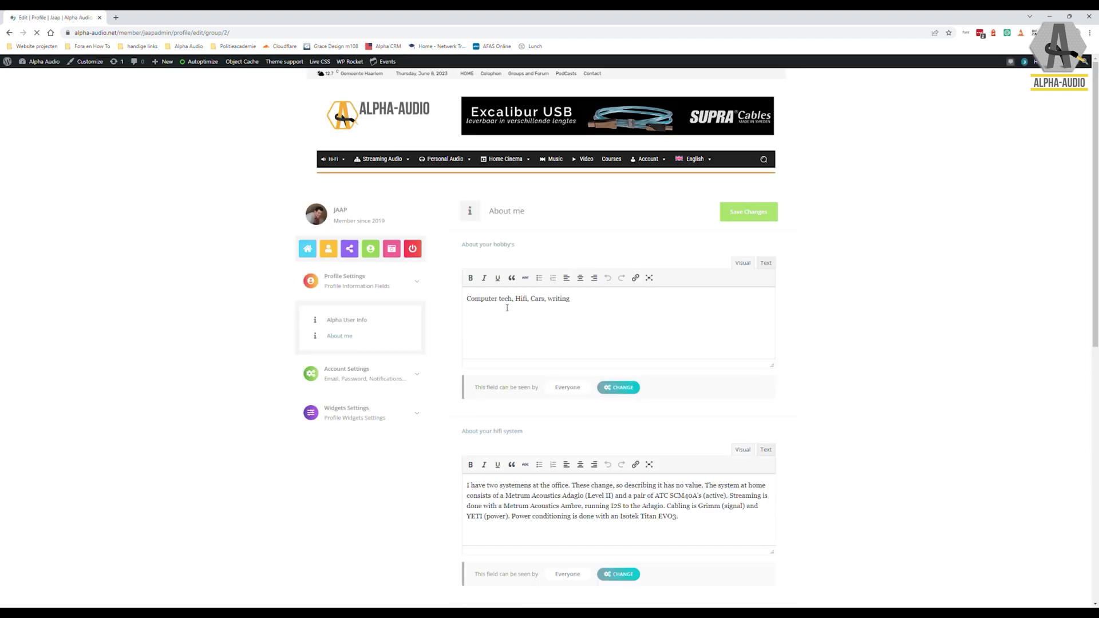
{"action": "left_click_drag", "start_coordinate": [585, 329], "coordinate": [492, 325]}
{"action": "left_click", "coordinate": [563, 354]}
{"action": "scroll", "coordinate": [429, 547], "scroll_direction": "down", "scroll_amount": 2}
{"action": "scroll", "coordinate": [452, 480], "scroll_direction": "up", "scroll_amount": 2}
{"action": "left_click", "coordinate": [343, 277]}
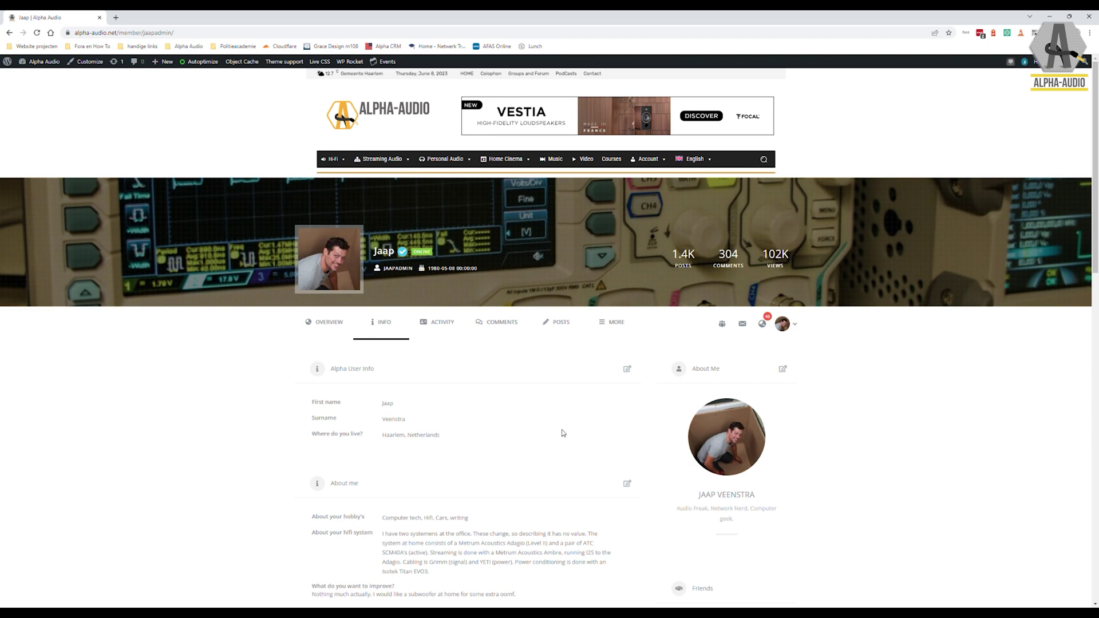
Step: Scroll through the profile's name, hometown and About me answers, then show the avatar options dropdown
{"action": "scroll", "coordinate": [555, 440], "scroll_direction": "down", "scroll_amount": 4}
{"action": "scroll", "coordinate": [553, 446], "scroll_direction": "up", "scroll_amount": 3}
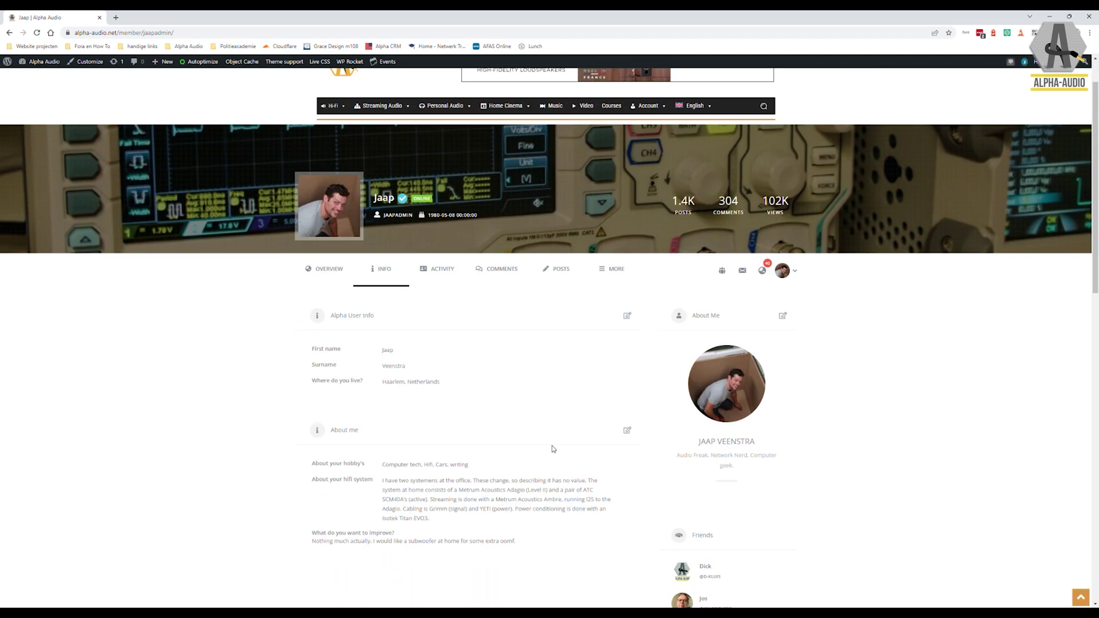
{"action": "scroll", "coordinate": [552, 445], "scroll_direction": "up", "scroll_amount": 1}
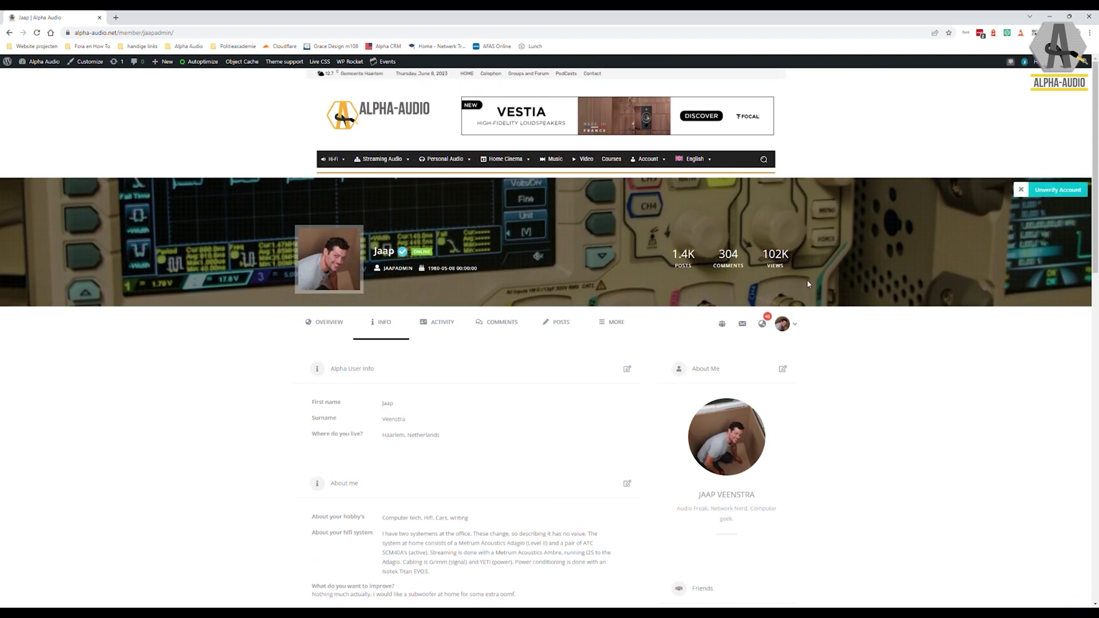
{"action": "left_click", "coordinate": [791, 329]}
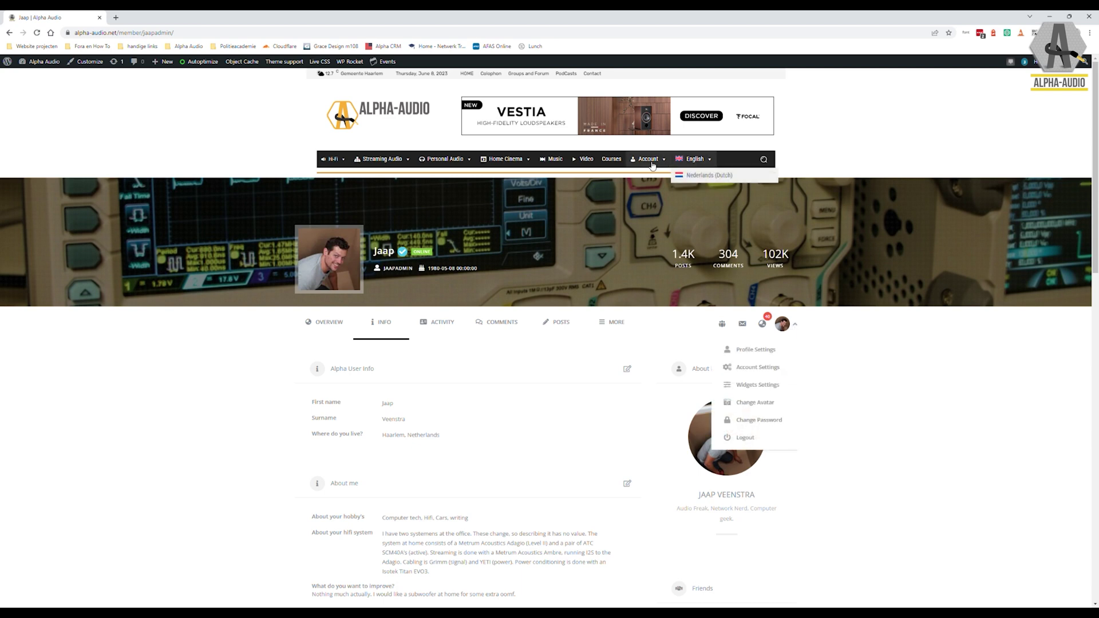
{"action": "mouse_move", "coordinate": [645, 166]}
{"action": "mouse_move", "coordinate": [665, 191]}
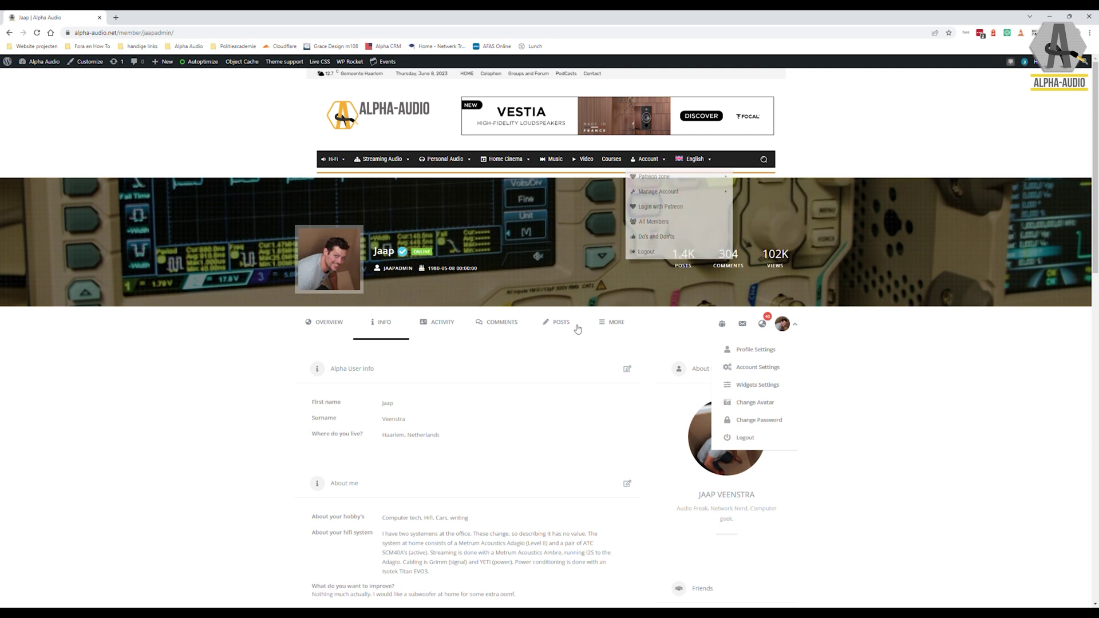
Step: Go to Groups and Forum and browse the six group cards, from Hifi General to Mobile Hifi
{"action": "left_click", "coordinate": [516, 75]}
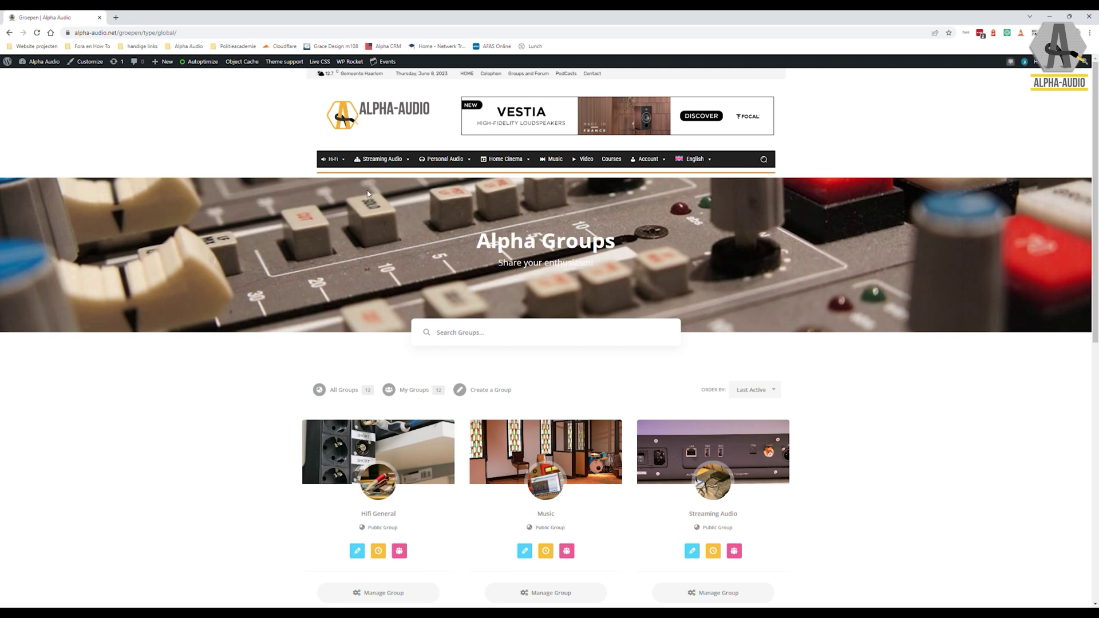
{"action": "scroll", "coordinate": [406, 225], "scroll_direction": "down", "scroll_amount": 2}
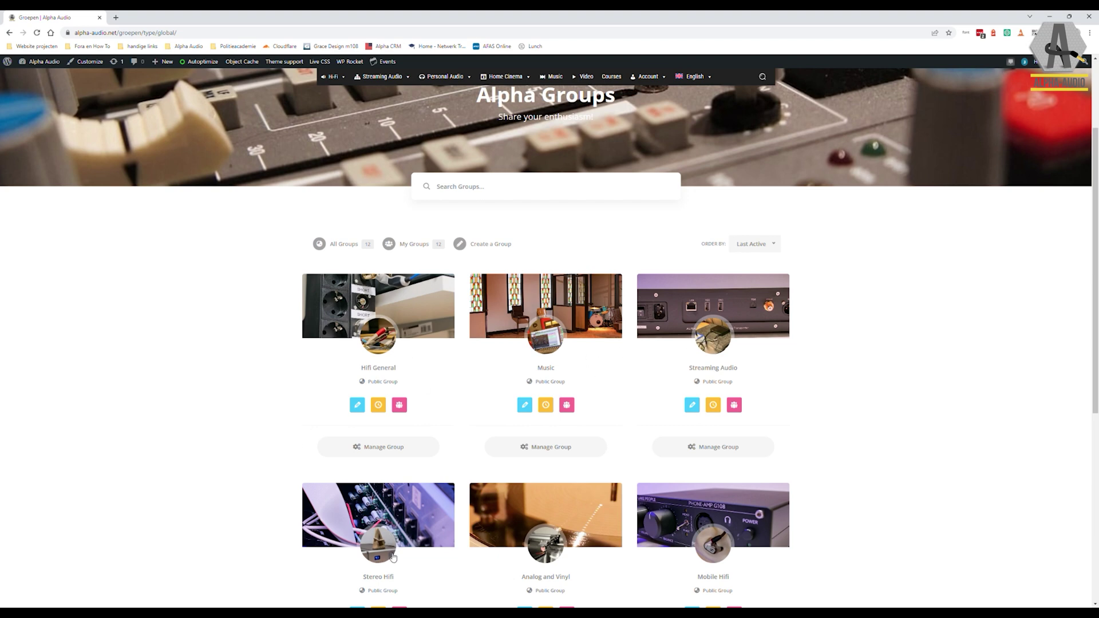
{"action": "scroll", "coordinate": [601, 529], "scroll_direction": "down", "scroll_amount": 1}
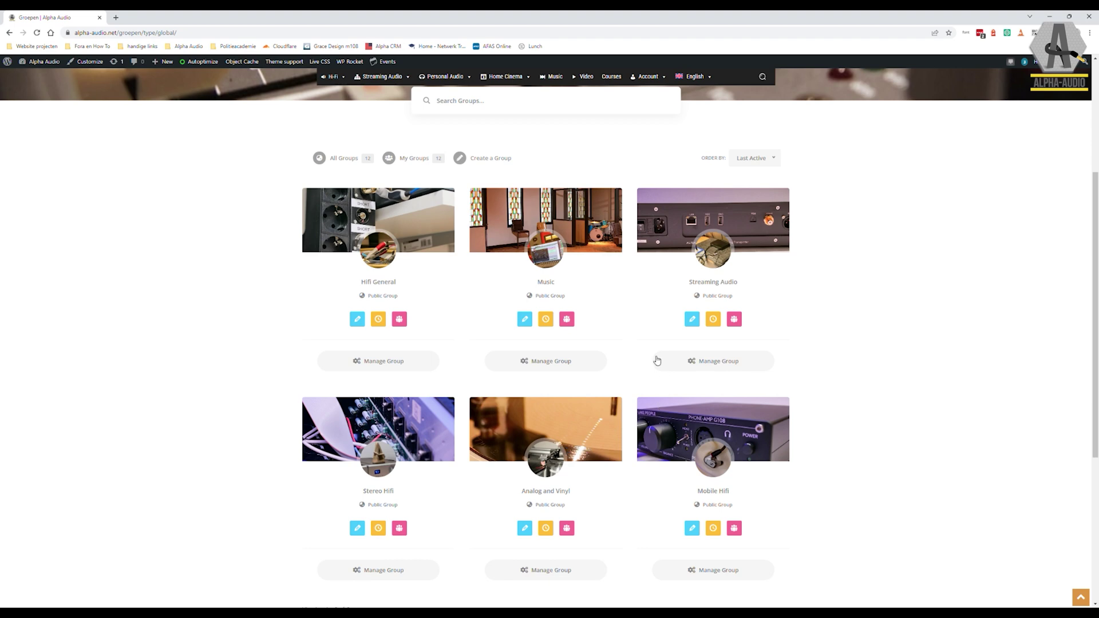
{"action": "scroll", "coordinate": [610, 365], "scroll_direction": "down", "scroll_amount": 1}
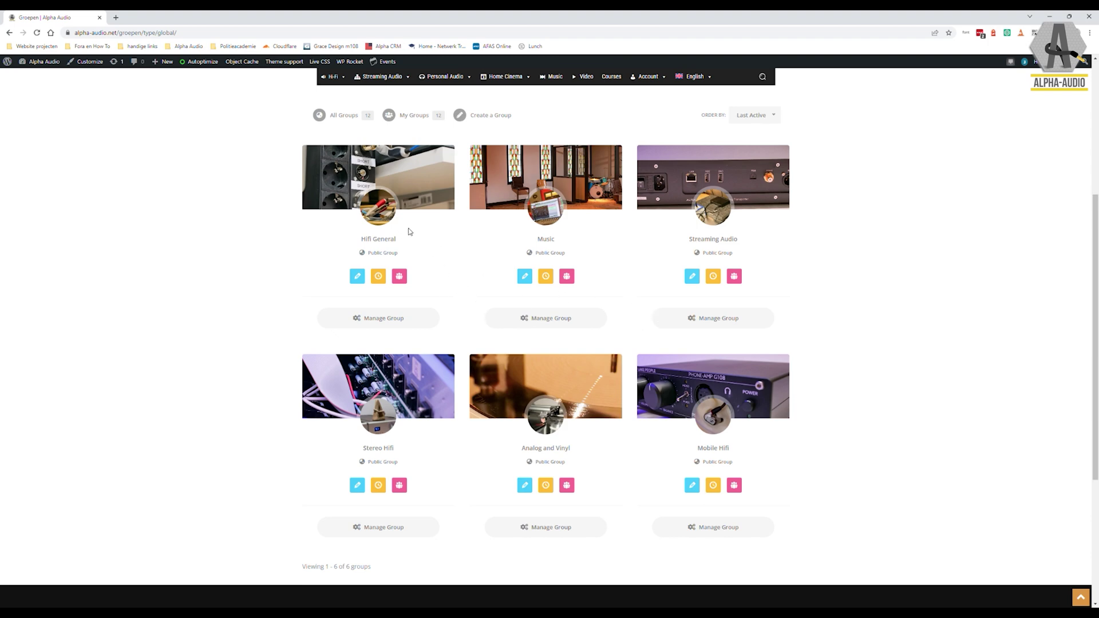
Step: Enter the Streaming Audio group, browse its activity feed, and focus the 'What's new' post box
{"action": "left_click", "coordinate": [715, 215]}
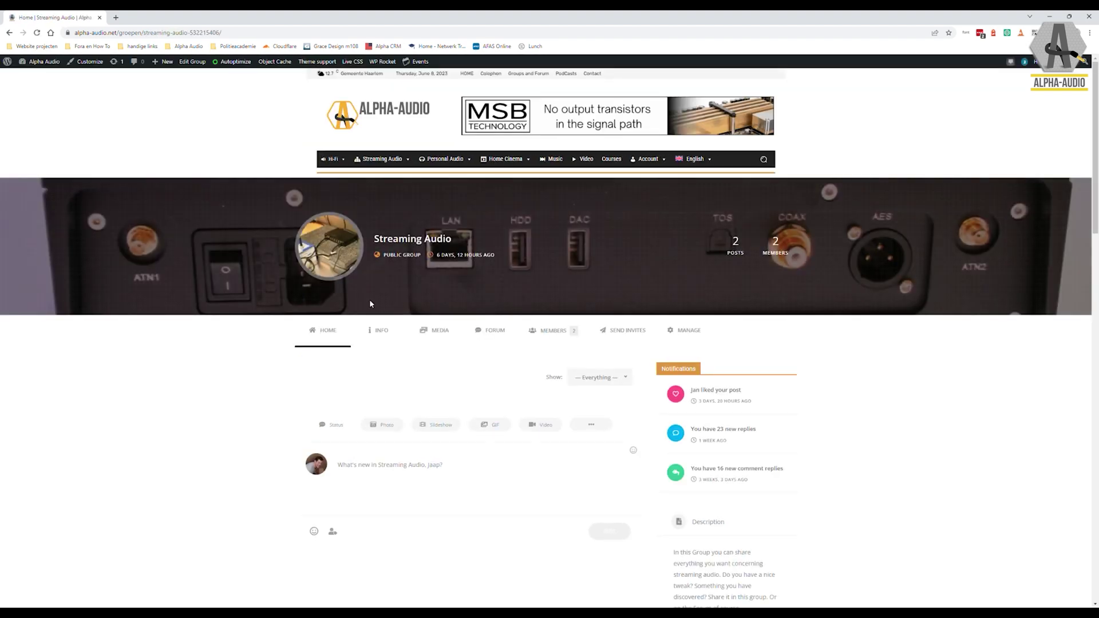
{"action": "scroll", "coordinate": [369, 303], "scroll_direction": "down", "scroll_amount": 10}
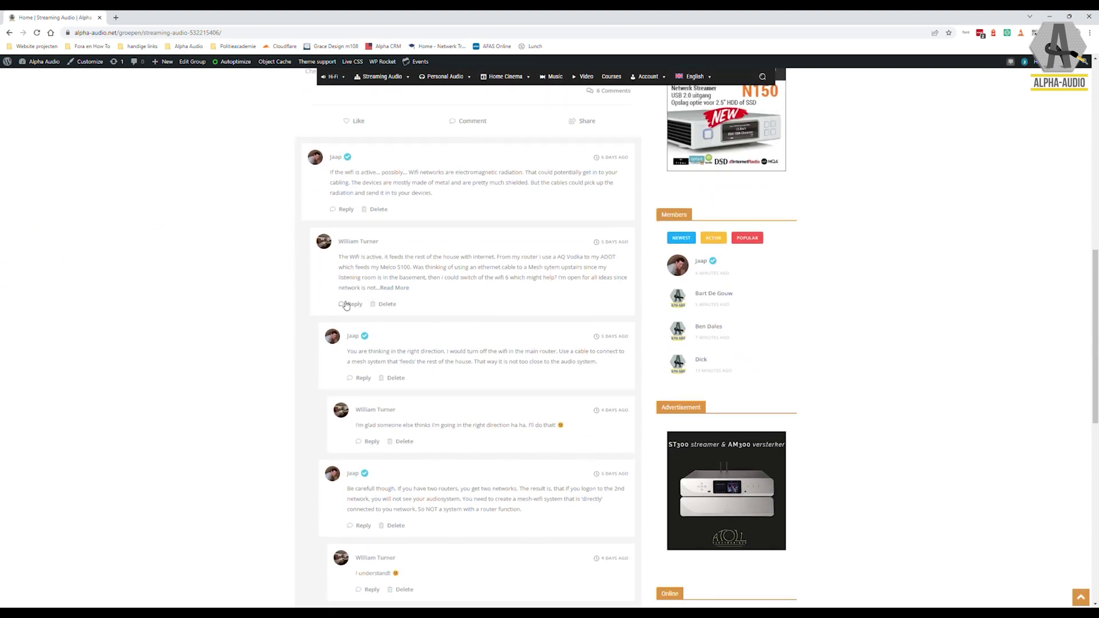
{"action": "scroll", "coordinate": [324, 310], "scroll_direction": "down", "scroll_amount": 5}
{"action": "scroll", "coordinate": [344, 355], "scroll_direction": "up", "scroll_amount": 6}
{"action": "scroll", "coordinate": [345, 355], "scroll_direction": "up", "scroll_amount": 8}
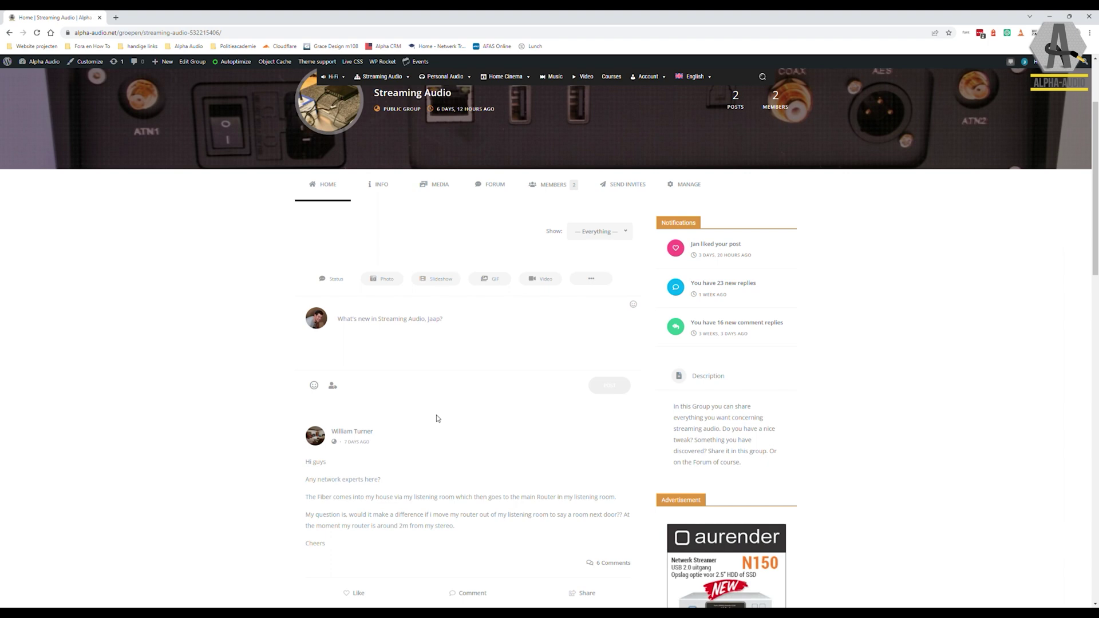
{"action": "left_click", "coordinate": [369, 337]}
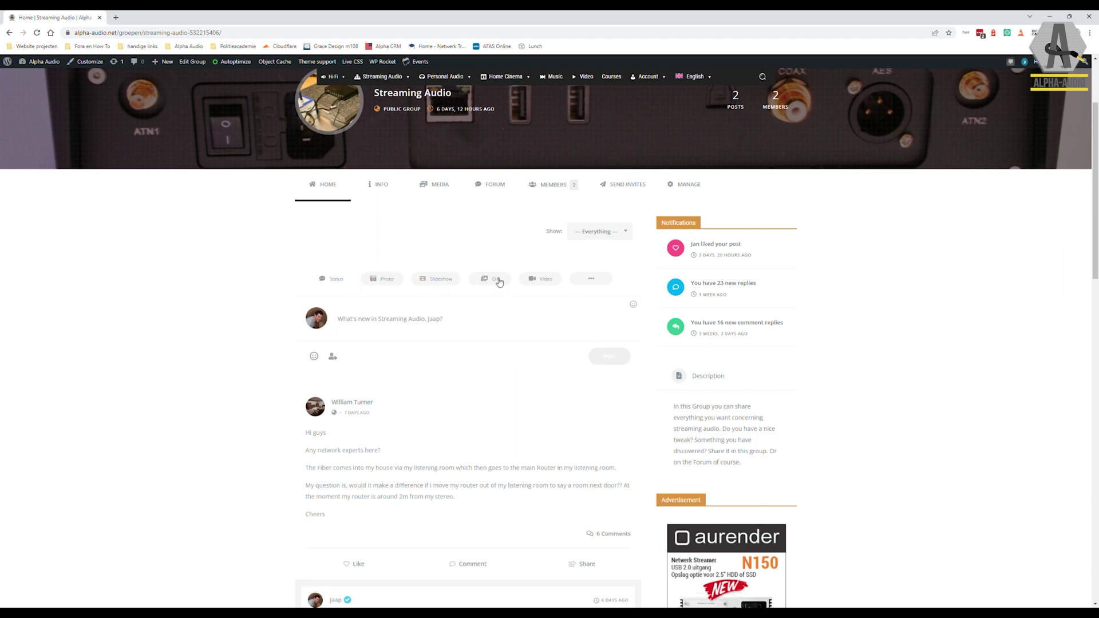
Step: Switch the composer to Poll, showing a question field, two option fields and a multiple-answers choice
{"action": "left_click", "coordinate": [589, 280]}
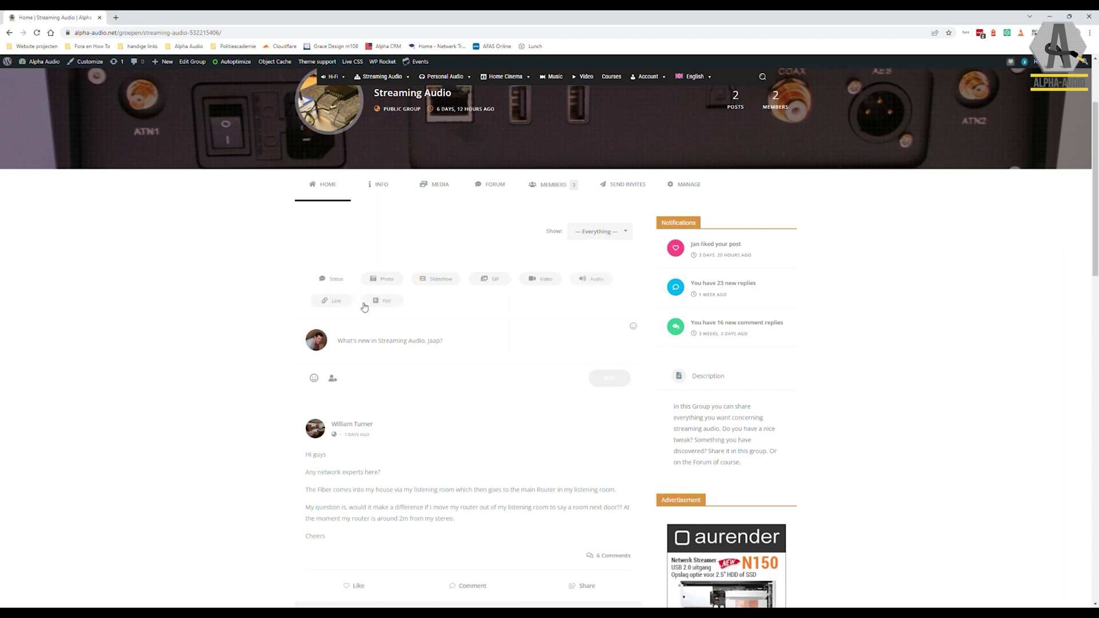
{"action": "left_click", "coordinate": [387, 305]}
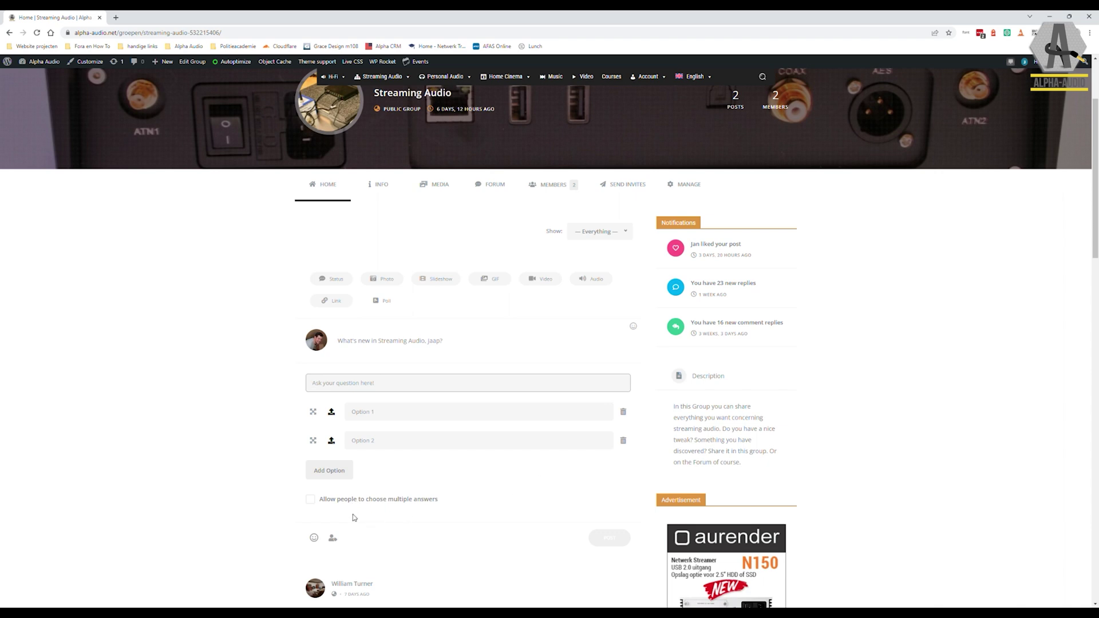
{"action": "scroll", "coordinate": [420, 506], "scroll_direction": "down", "scroll_amount": 5}
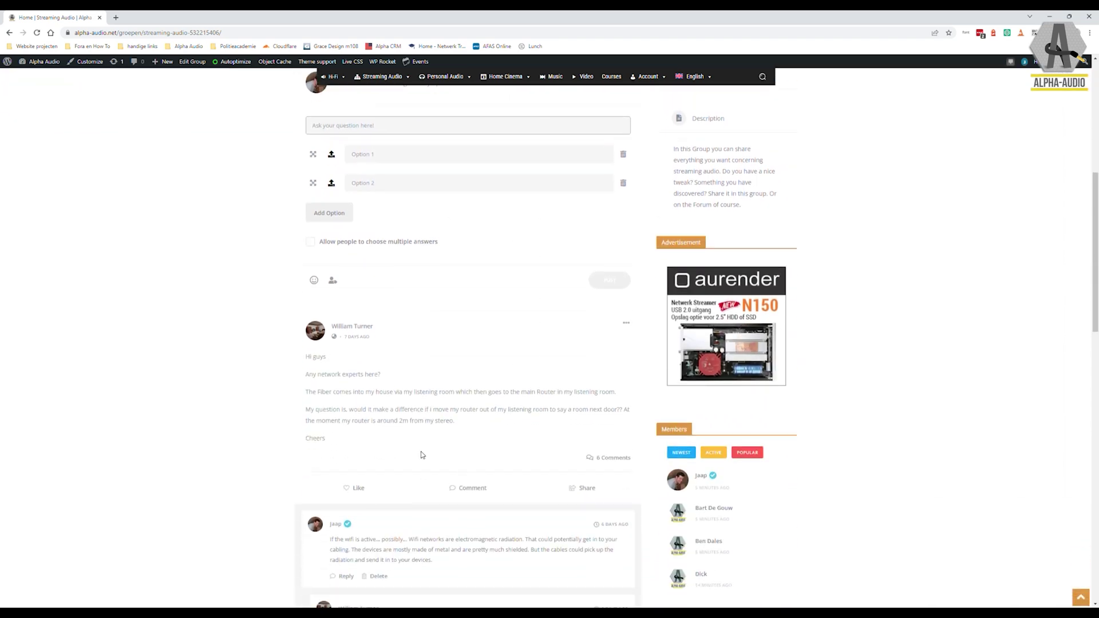
{"action": "scroll", "coordinate": [404, 461], "scroll_direction": "down", "scroll_amount": 2}
{"action": "scroll", "coordinate": [399, 480], "scroll_direction": "up", "scroll_amount": 7}
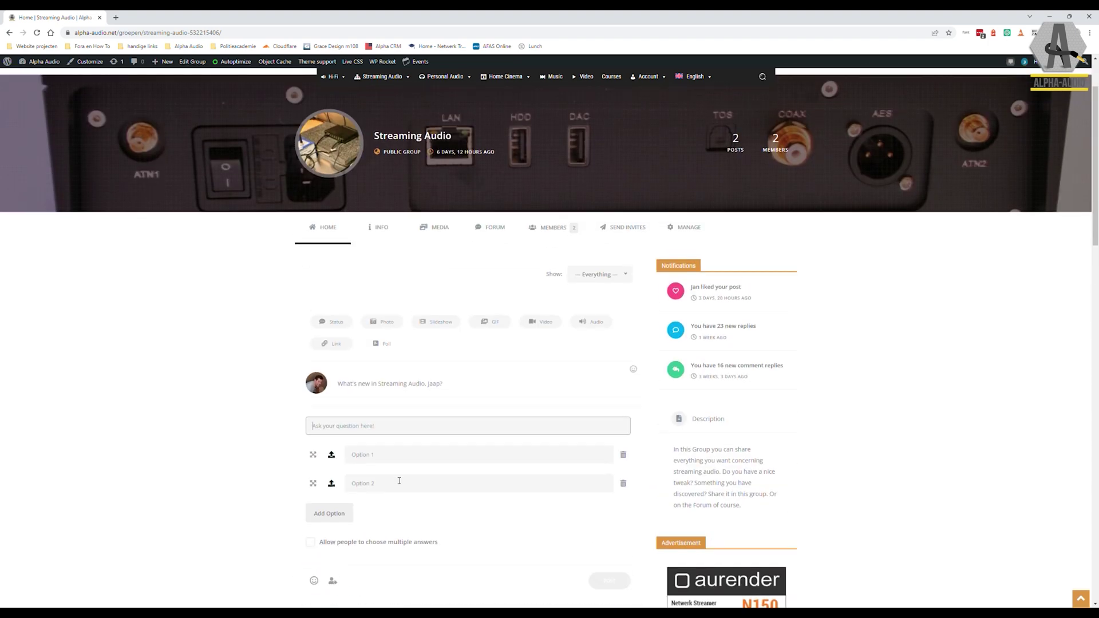
{"action": "scroll", "coordinate": [399, 481], "scroll_direction": "up", "scroll_amount": 2}
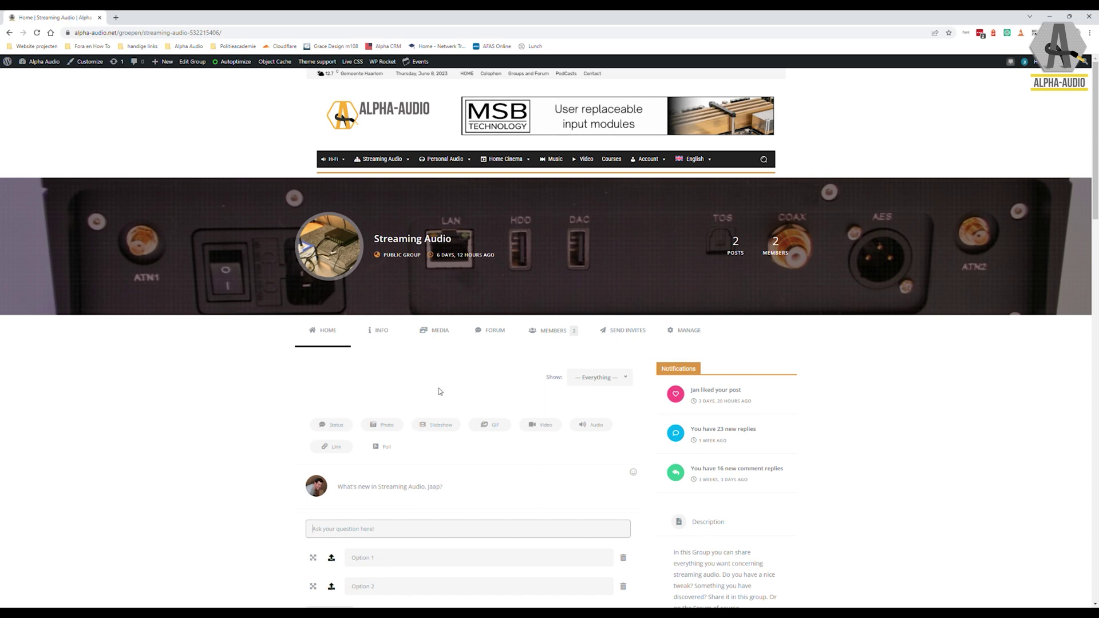
Step: Open the Streaming Audio group's Forum tab and look over its empty Create New Topic form
{"action": "left_click", "coordinate": [486, 334]}
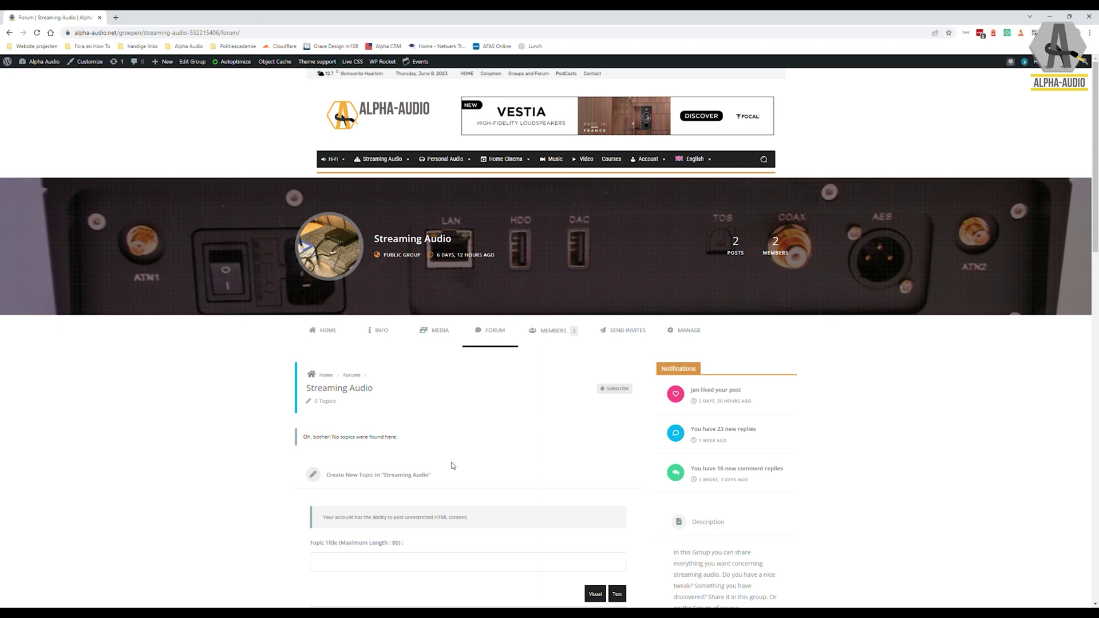
{"action": "scroll", "coordinate": [452, 465], "scroll_direction": "down", "scroll_amount": 3}
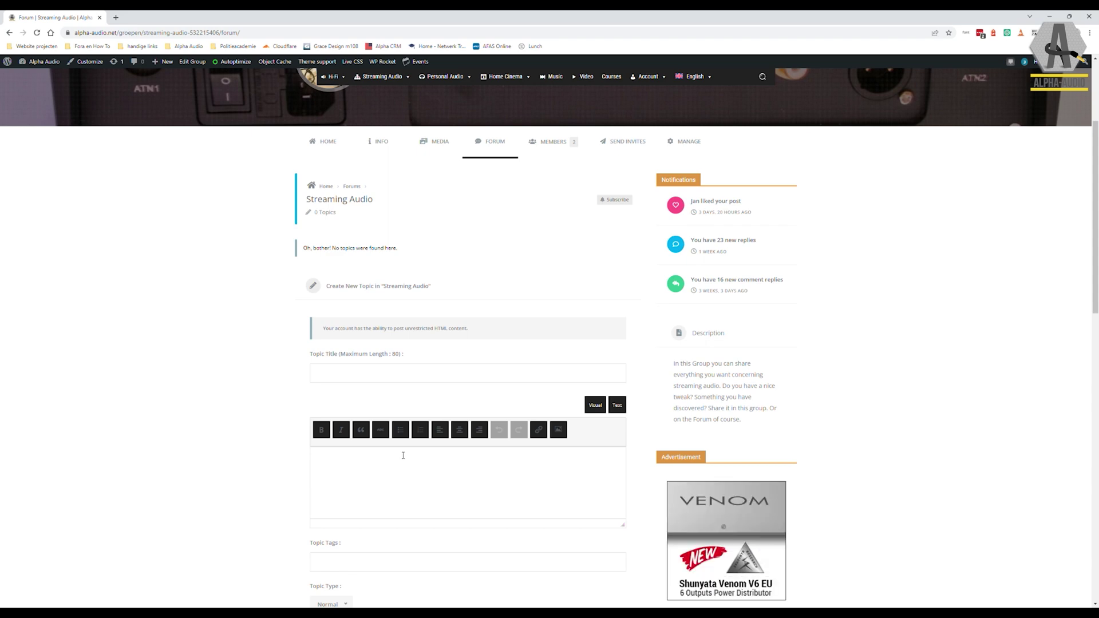
{"action": "scroll", "coordinate": [430, 387], "scroll_direction": "up", "scroll_amount": 2}
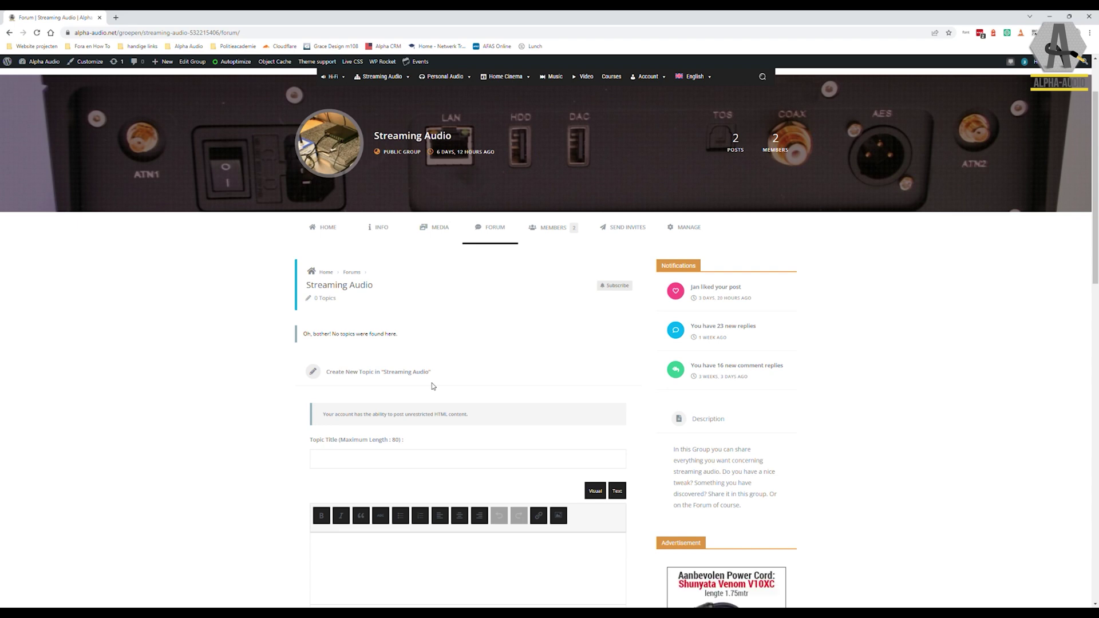
{"action": "scroll", "coordinate": [432, 386], "scroll_direction": "up", "scroll_amount": 2}
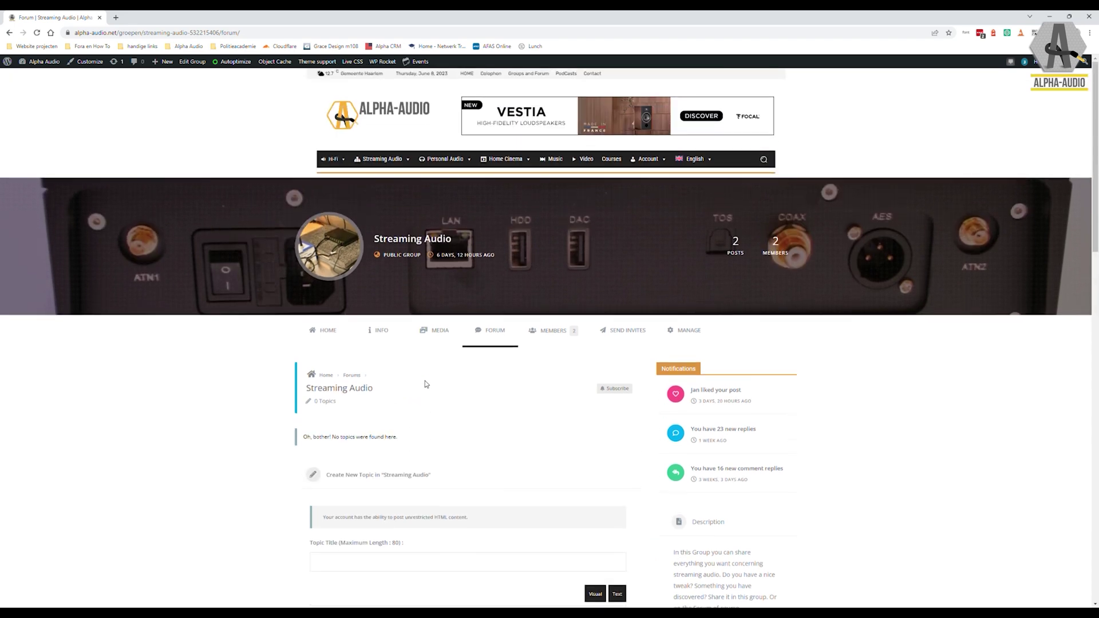